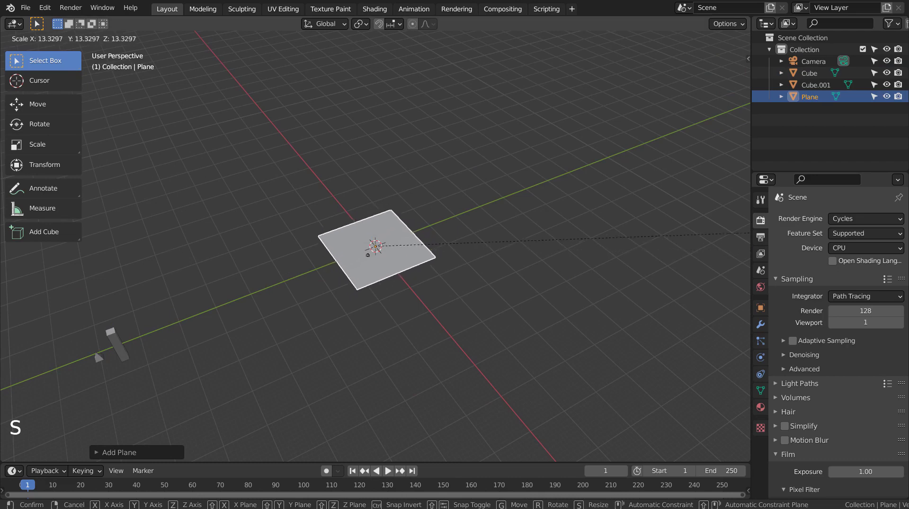
# - Finish enlarging the plane and give it a Hair particle system with Advanced settings enabled
pyautogui.click(748, 189)
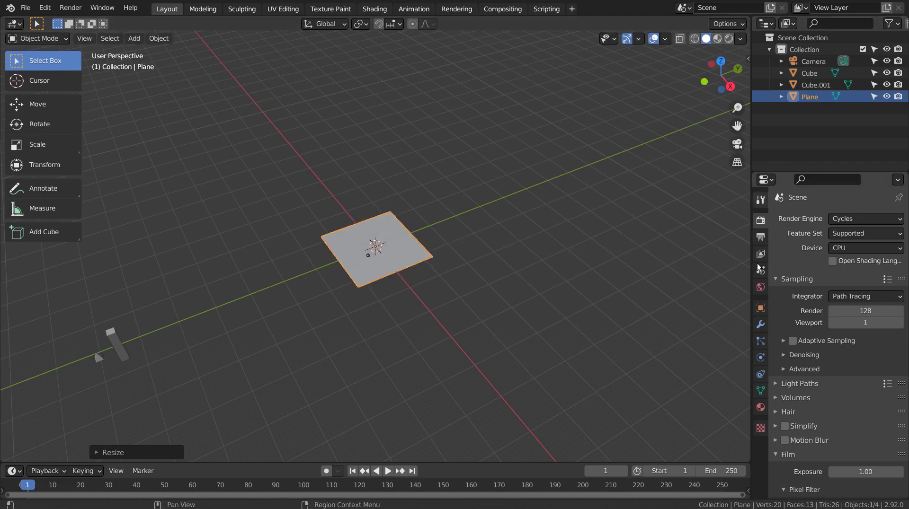
pyautogui.click(761, 343)
pyautogui.click(898, 219)
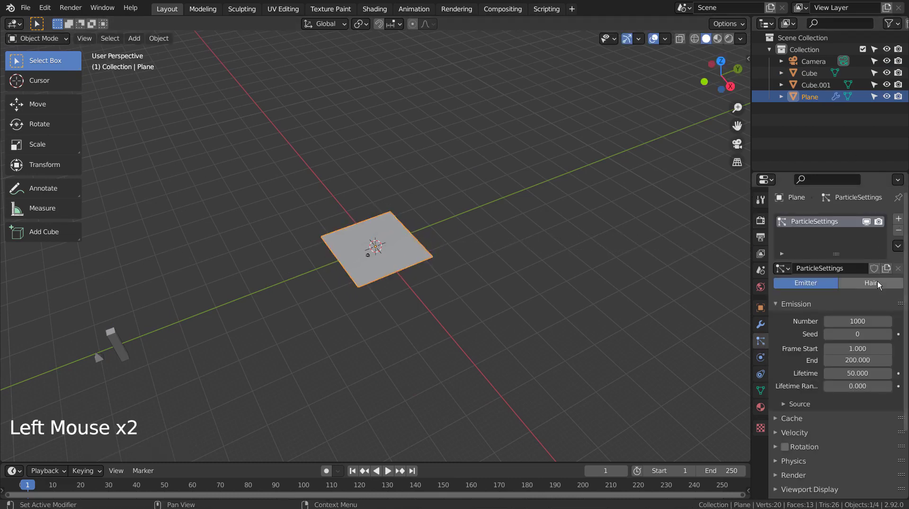
pyautogui.click(876, 283)
pyautogui.click(852, 297)
pyautogui.scroll(-6, 847, 317)
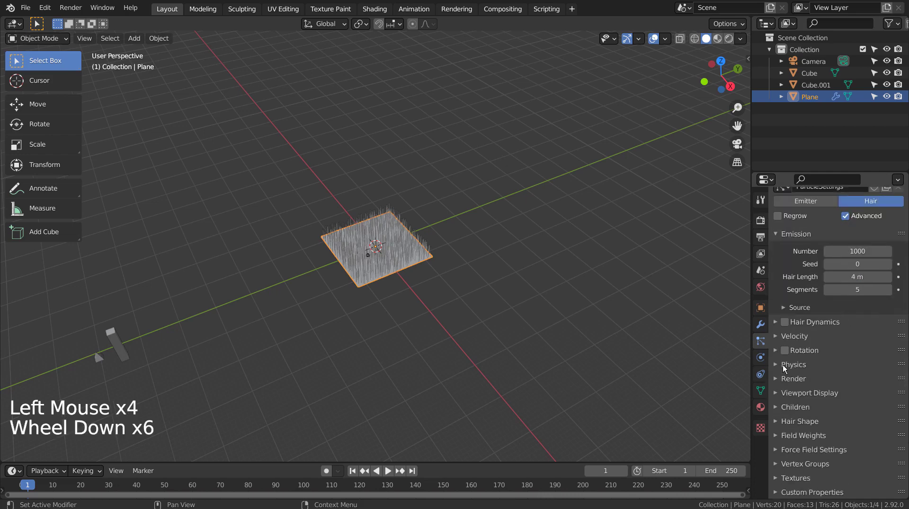
# - Render the plane's hair particles as an object, with Cube as the instance object
pyautogui.click(781, 379)
pyautogui.click(842, 397)
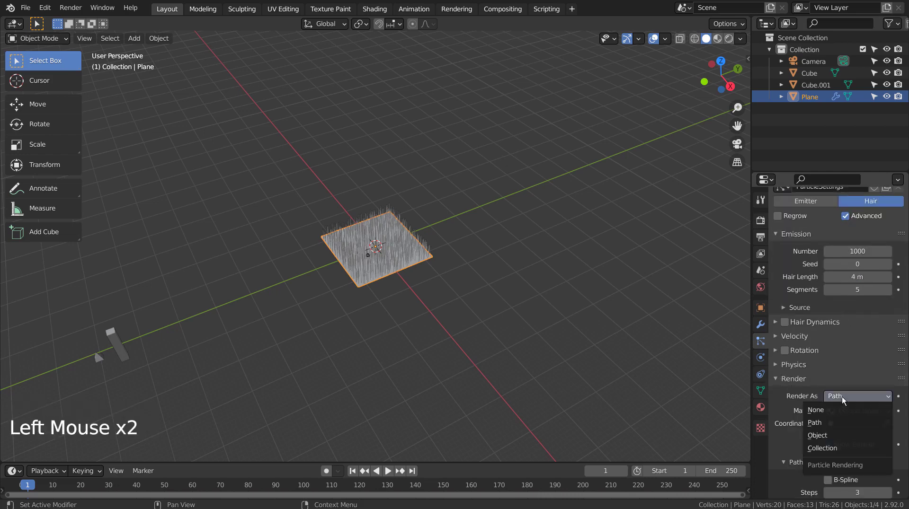
pyautogui.click(842, 431)
pyautogui.scroll(-3, 846, 431)
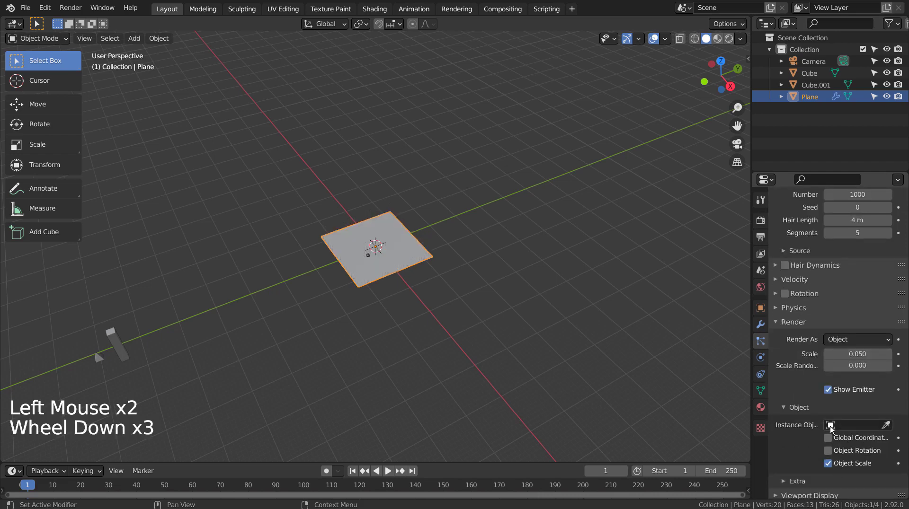
pyautogui.click(847, 426)
pyautogui.click(784, 313)
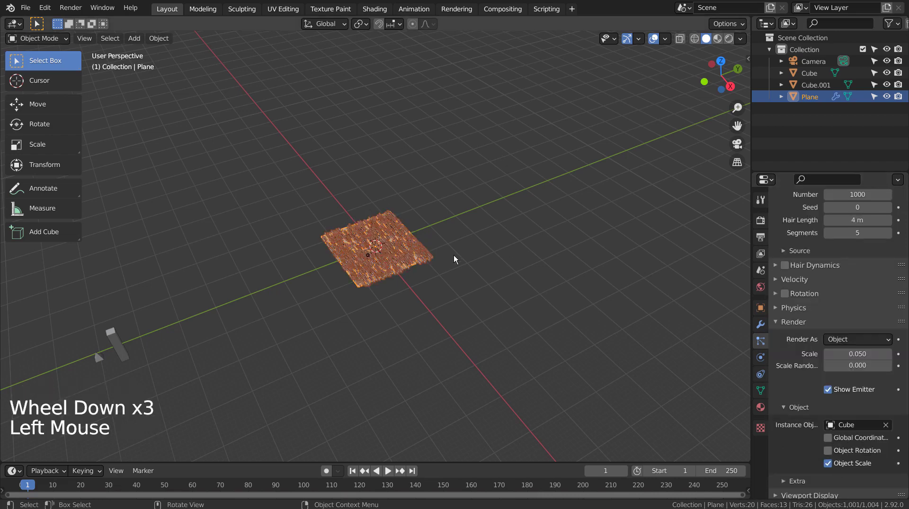
# - Reduce the plane's hair particle count to 250
pyautogui.scroll(7, 444, 283)
pyautogui.scroll(4, 810, 266)
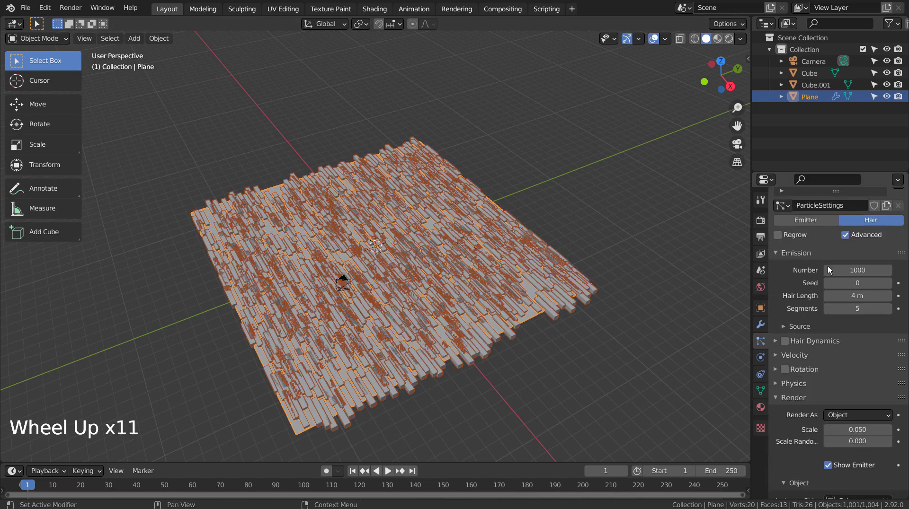
pyautogui.click(856, 270)
pyautogui.press('Return')
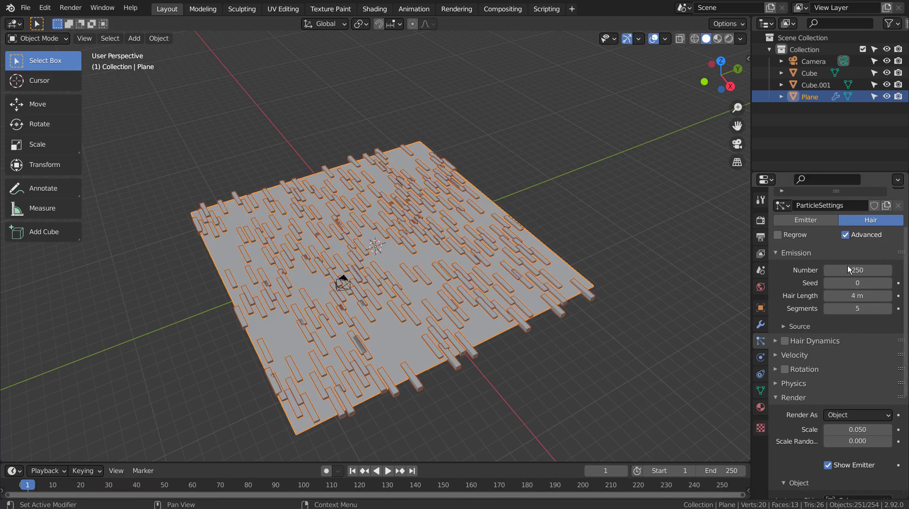
# - Enable particle rotation with Normal orientation, Randomize 0.705, Phase -0.822 and Randomize Phase 1.822
pyautogui.click(787, 371)
pyautogui.click(778, 370)
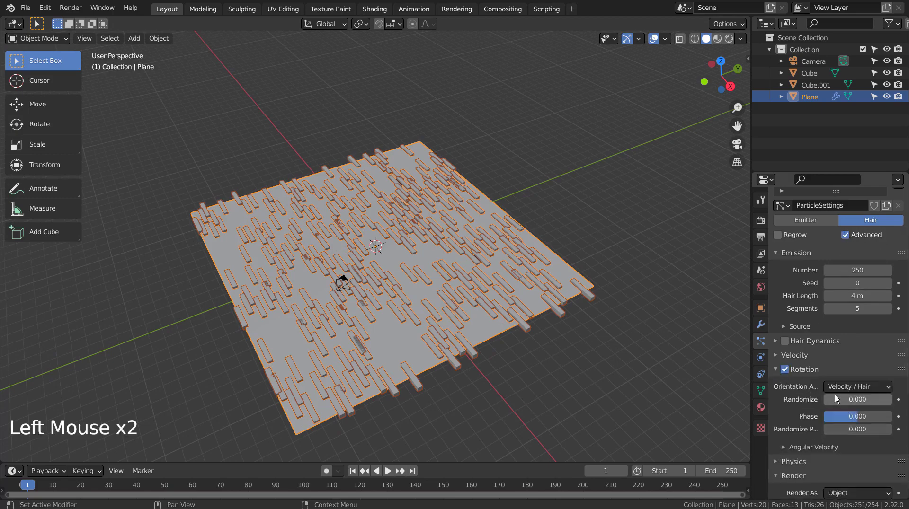
pyautogui.click(869, 387)
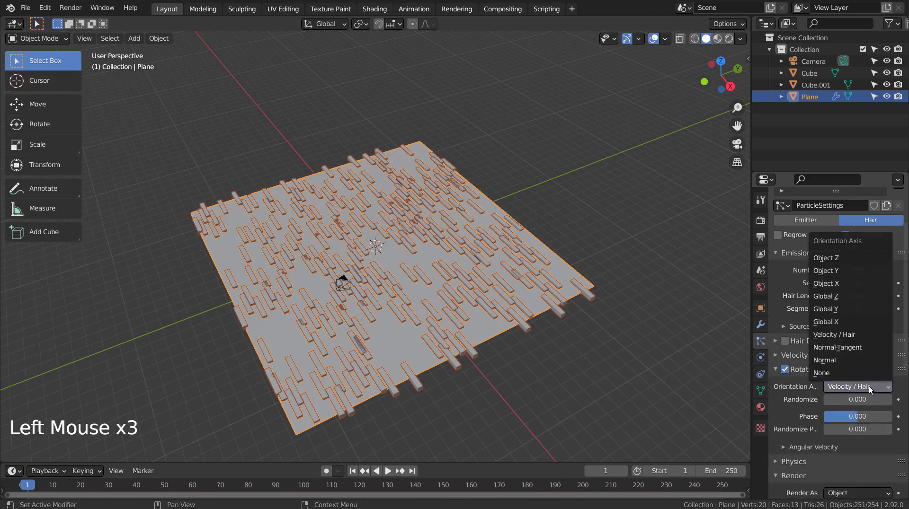
pyautogui.click(853, 361)
pyautogui.moveTo(847, 400); pyautogui.dragTo(885, 429)
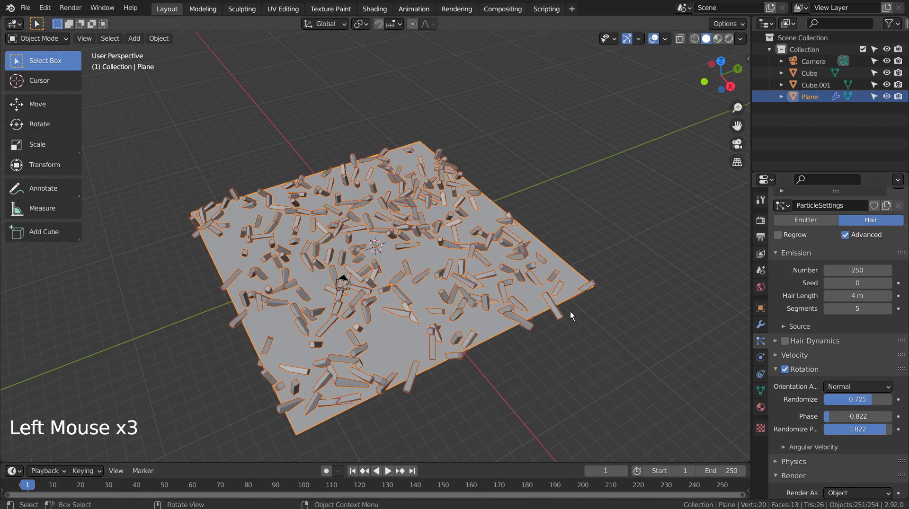
# - Add a second plane, raise it along Z above the first one and enlarge it to roughly the same size
pyautogui.scroll(-6, 556, 309)
pyautogui.click(556, 308)
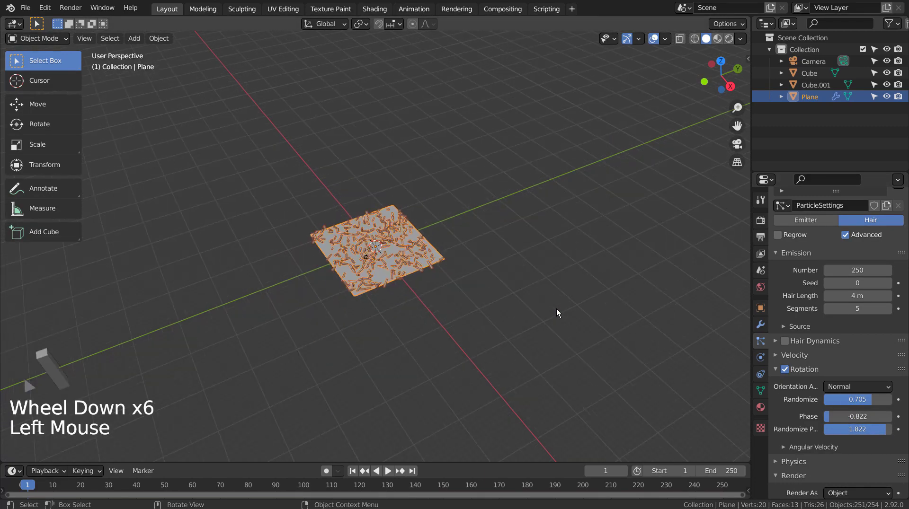
pyautogui.hotkey('shift', 'a')
pyautogui.moveTo(555, 272)
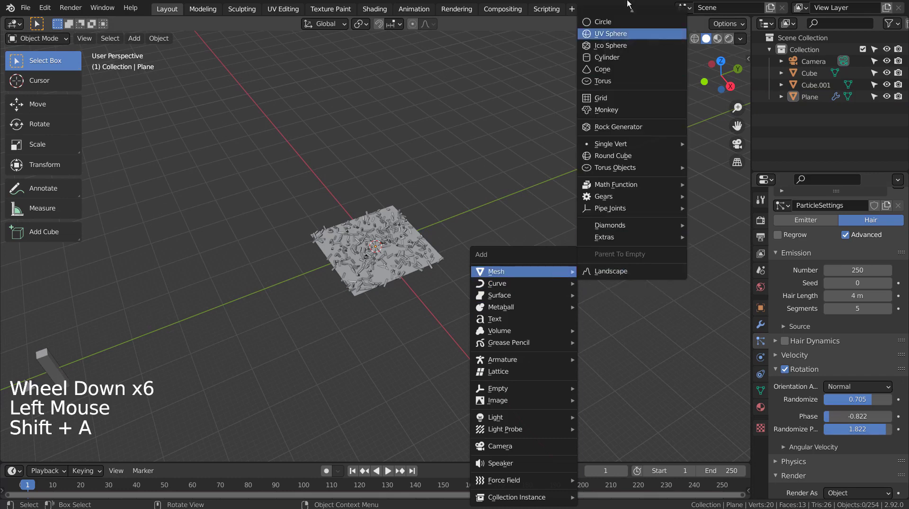
pyautogui.click(623, 15)
pyautogui.press('g')
pyautogui.press('z')
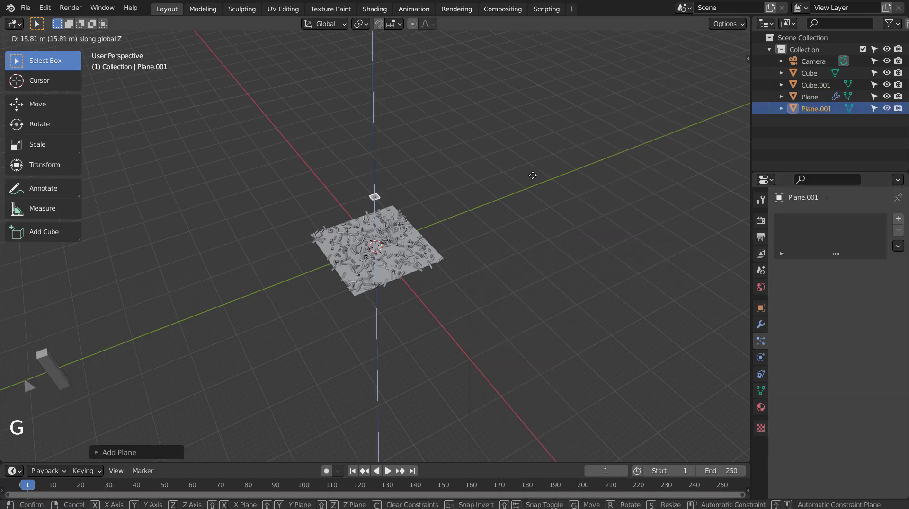
pyautogui.press('s')
pyautogui.click(398, 276)
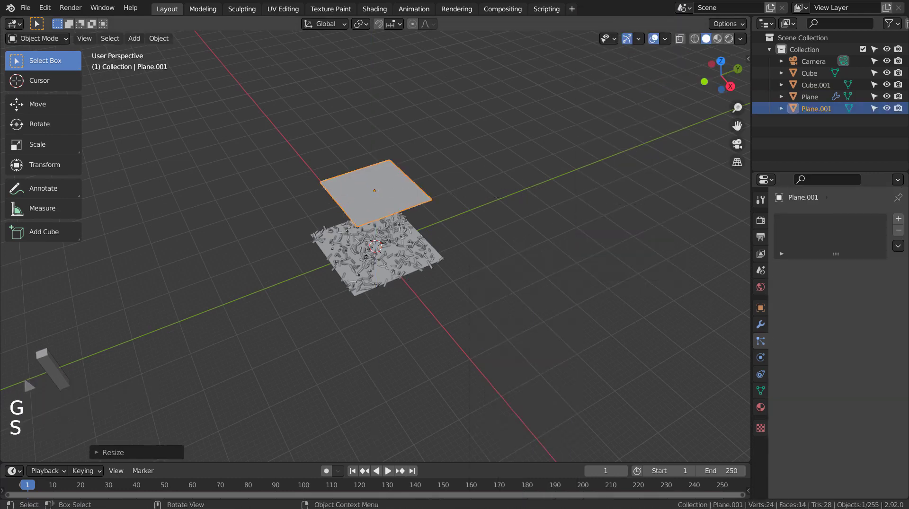
# - Give the upper plane a Hair particle system with Advanced settings and Rotation enabled
pyautogui.click(898, 219)
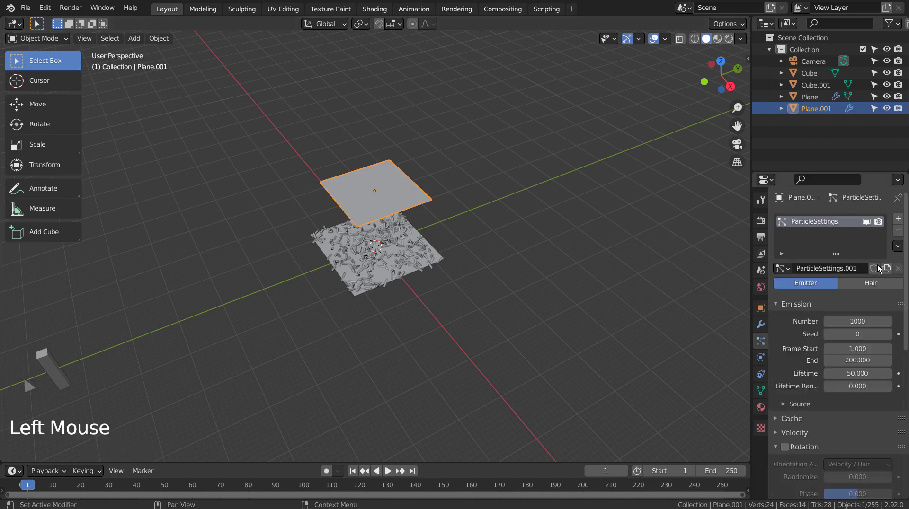
pyautogui.click(871, 282)
pyautogui.click(846, 298)
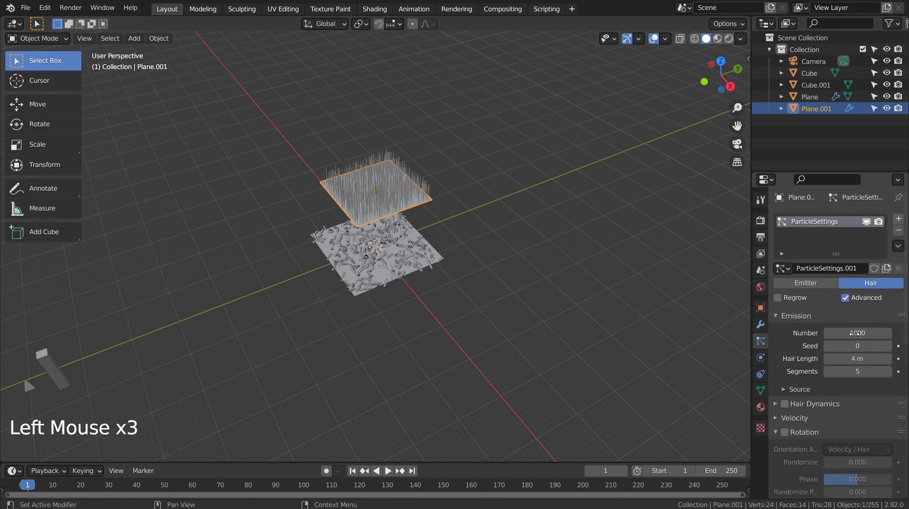
pyautogui.click(785, 433)
pyautogui.scroll(-10, 786, 431)
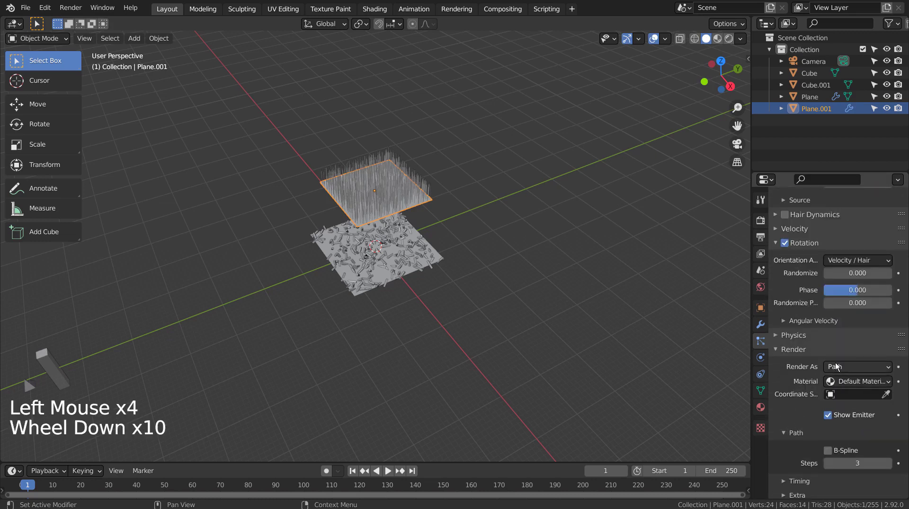
# - Render the upper plane's particles as an object, with Cube.001 as the instance object
pyautogui.click(836, 367)
pyautogui.click(832, 404)
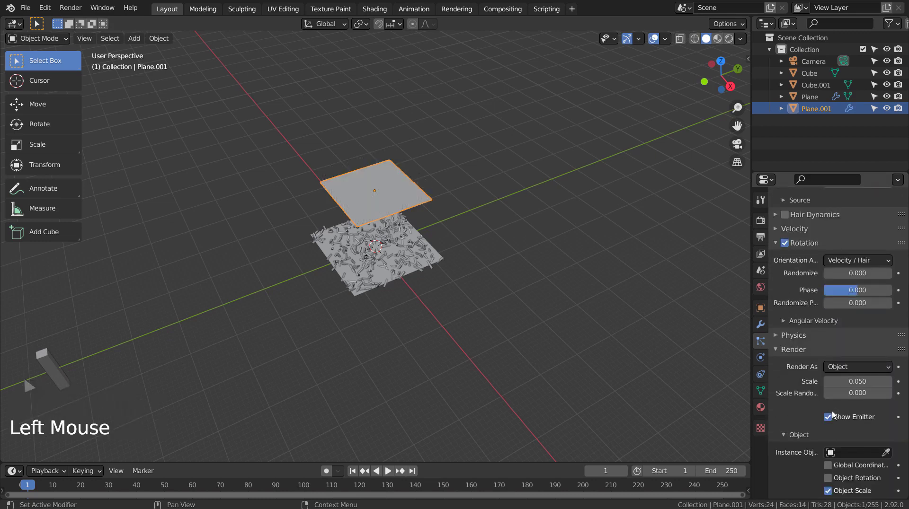
pyautogui.click(830, 450)
pyautogui.click(791, 354)
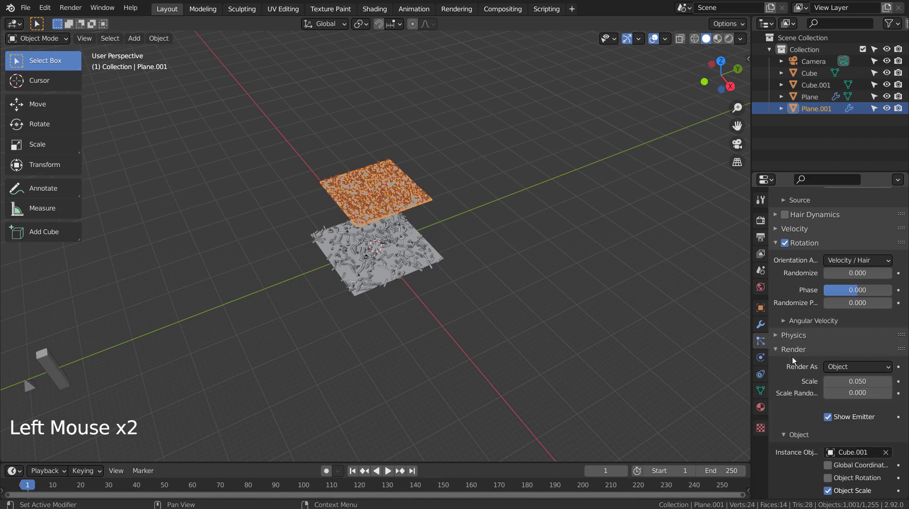
# - Set the upper plane's hair particle count to 250
pyautogui.scroll(8, 853, 342)
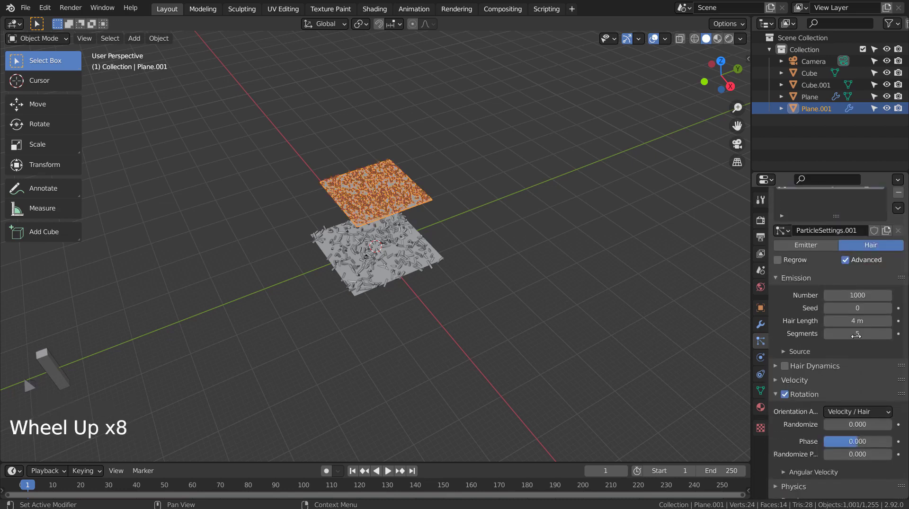
pyautogui.click(868, 295)
pyautogui.write('250')
pyautogui.press('Return')
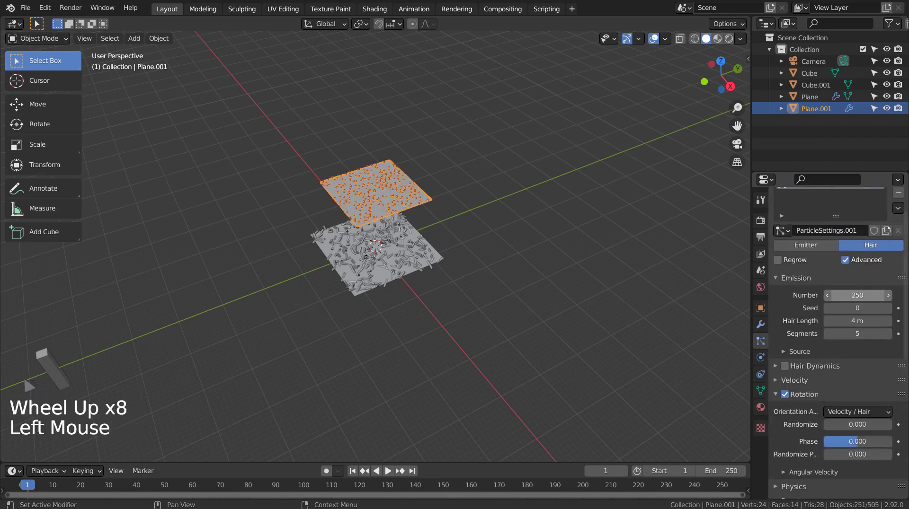
# - Set the upper plane's particle rotation to Normal orientation, Randomize 0.712, Phase -0.521 and Randomize Phase 1.507
pyautogui.scroll(-14, 870, 295)
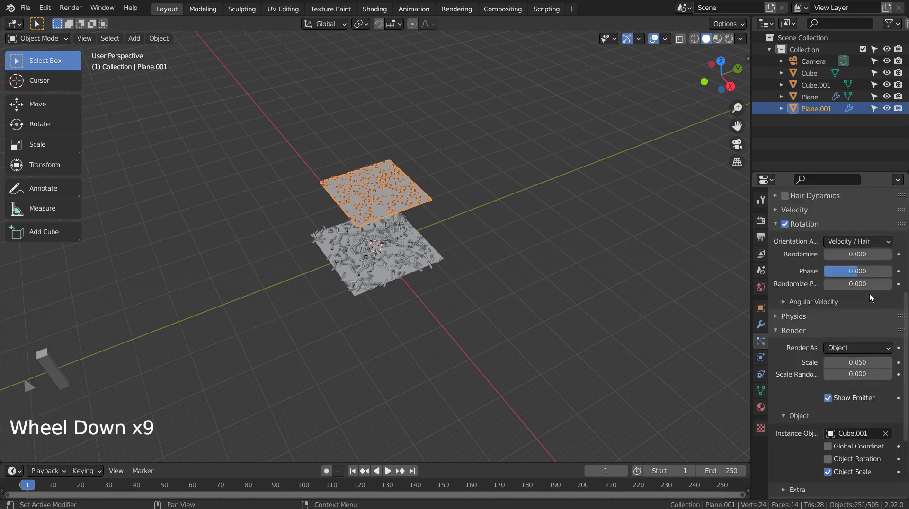
pyautogui.scroll(7, 861, 301)
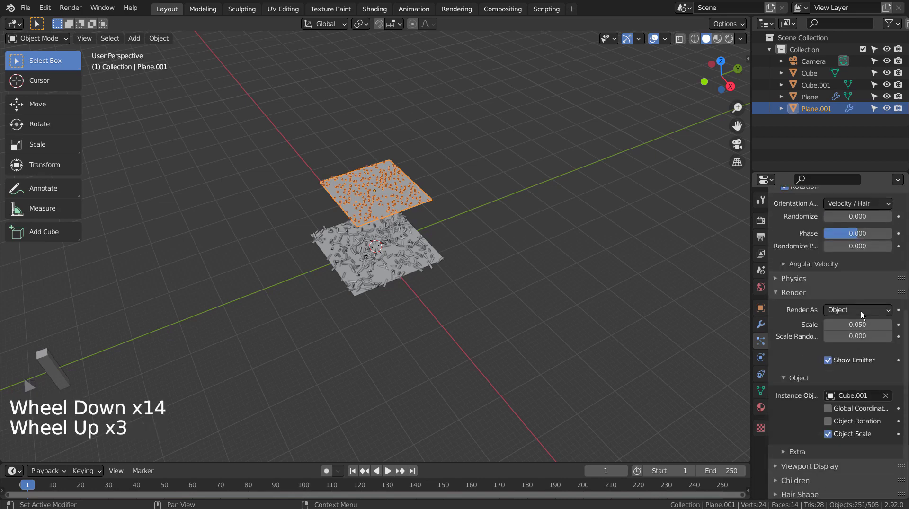
pyautogui.moveTo(837, 290); pyautogui.dragTo(895, 292)
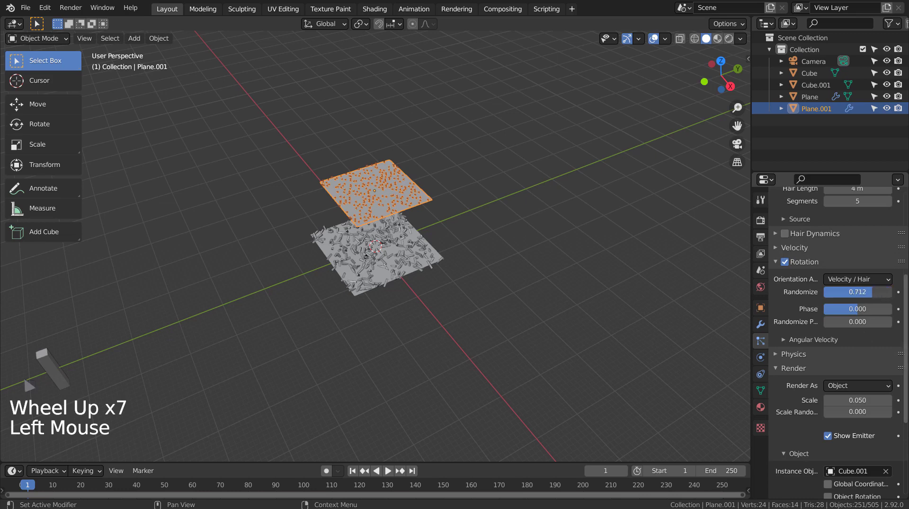
pyautogui.click(866, 324)
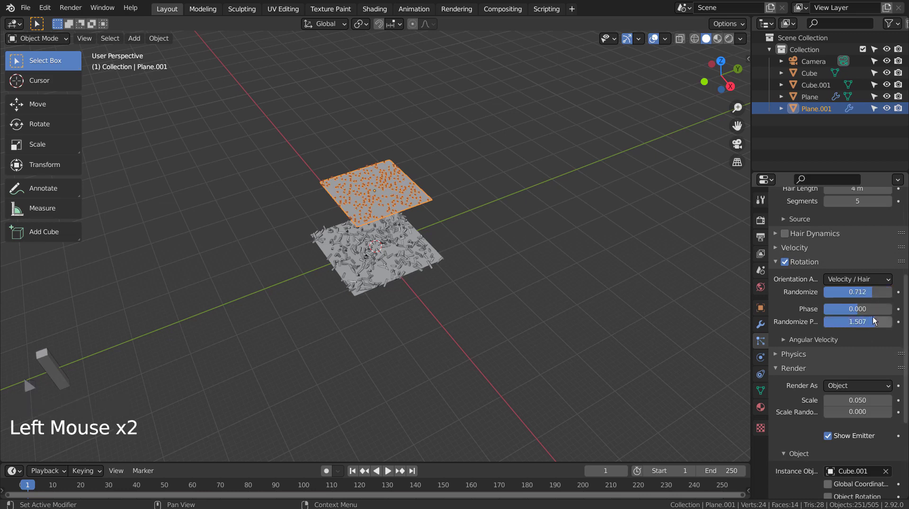
pyautogui.moveTo(858, 309)
pyautogui.mouseDown()
pyautogui.moveTo(840, 310)
pyautogui.moveTo(845, 297)
pyautogui.moveTo(845, 305)
pyautogui.mouseUp()
pyautogui.click(861, 279)
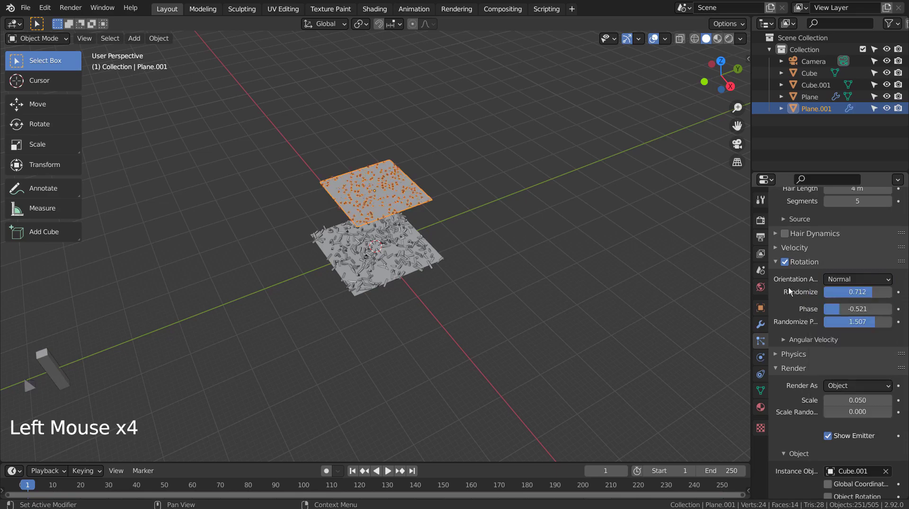
# - Convert the upper plane's particle instances to real objects
pyautogui.scroll(4, 407, 172)
pyautogui.scroll(1, 408, 172)
pyautogui.scroll(-1, 408, 171)
pyautogui.scroll(3, 410, 170)
pyautogui.moveTo(409, 170); pyautogui.dragTo(462, 189, button='middle')
pyautogui.scroll(-2, 423, 206)
pyautogui.hotkey('ctrl', 'a')
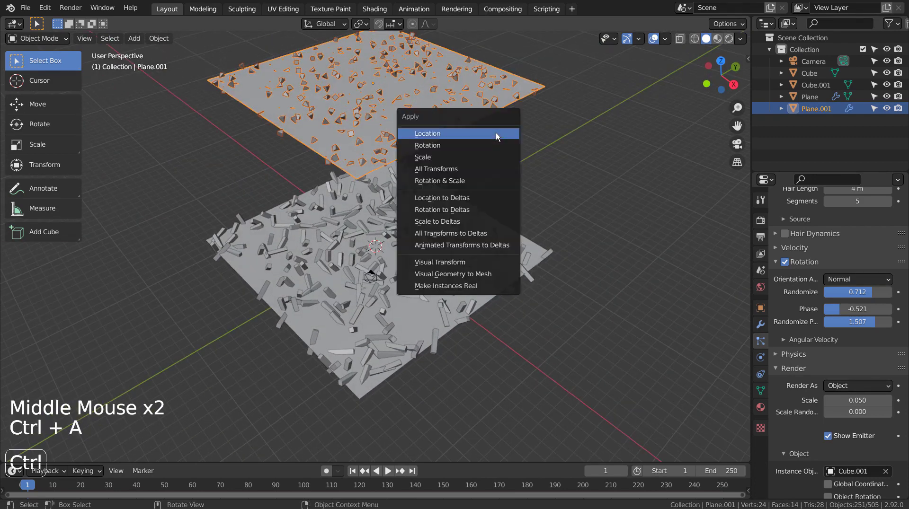
pyautogui.click(479, 284)
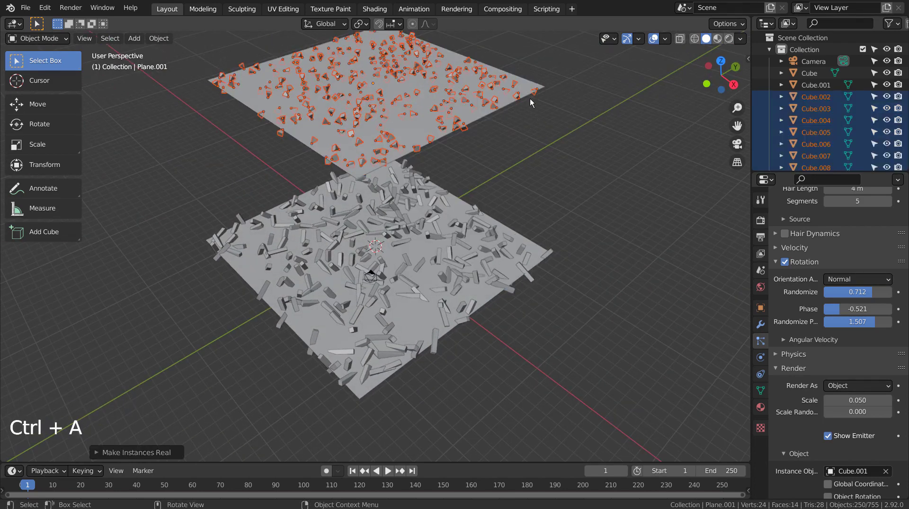
# - Delete the upper emitter plane, keeping its scattered pieces
pyautogui.click(527, 92)
pyautogui.press('x')
pyautogui.click(488, 87)
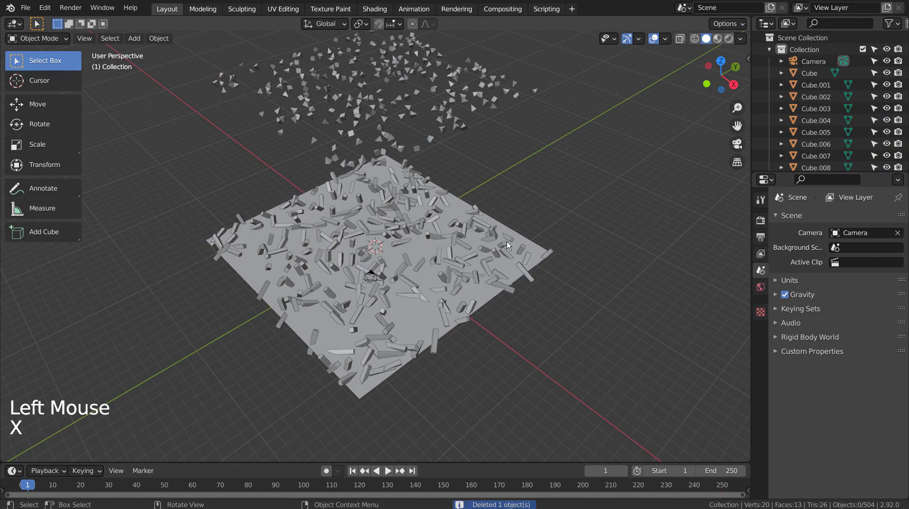
# - Convert the lower plane's particle instances to real objects and delete that plane
pyautogui.click(509, 274)
pyautogui.hotkey('ctrl', 'a')
pyautogui.click(508, 274)
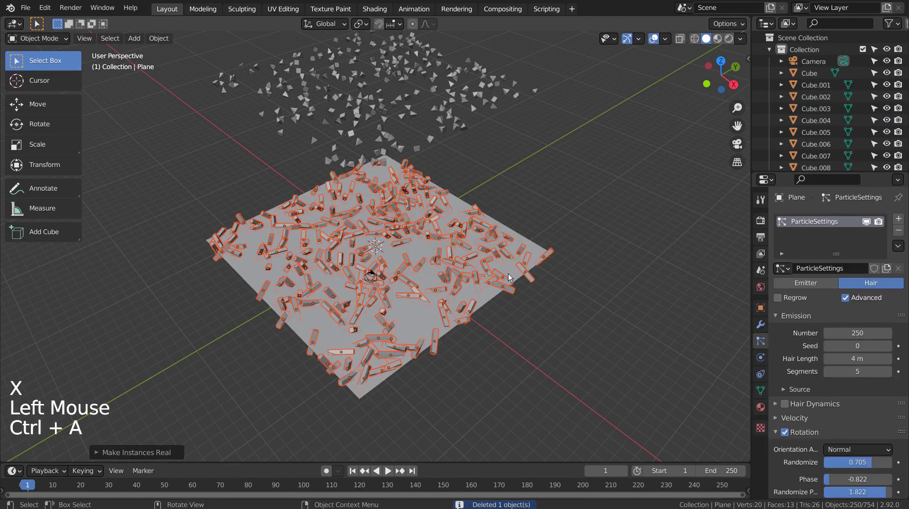
pyautogui.click(487, 297)
pyautogui.press('x')
pyautogui.click(487, 297)
# - In front view, delete the two original source objects, Cube and Cube.001, at the centre of the scene
pyautogui.moveTo(496, 294); pyautogui.dragTo(558, 266, button='middle')
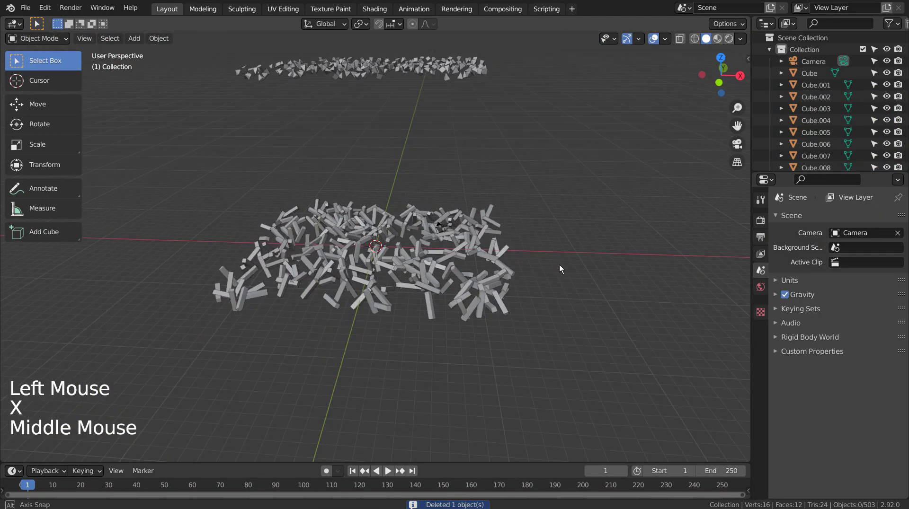
pyautogui.press('KP_1')
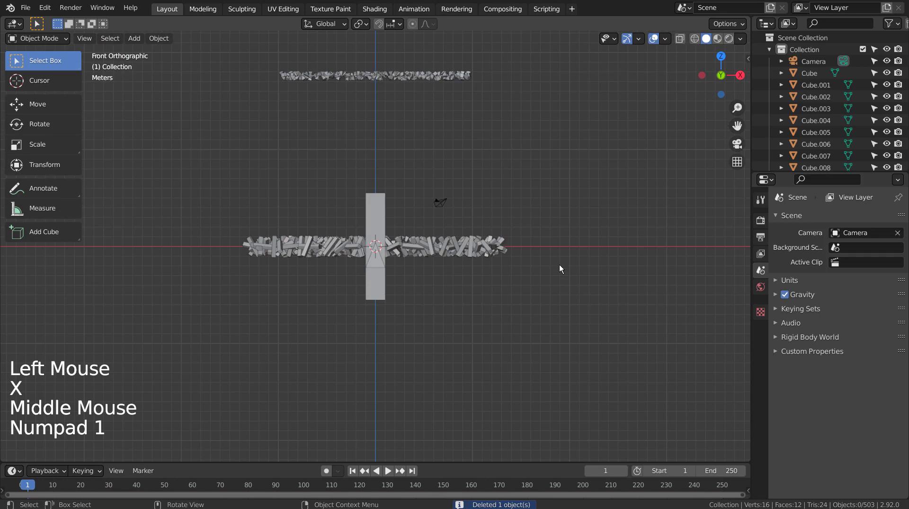
pyautogui.click(374, 202)
pyautogui.keyDown('shift'); pyautogui.click(375, 261); pyautogui.keyUp('shift')
pyautogui.press('x')
pyautogui.click(375, 261)
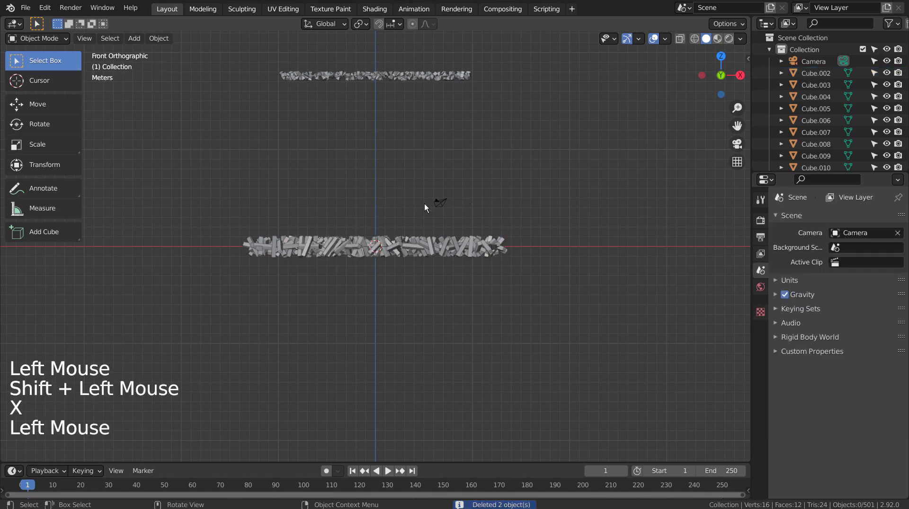
# - Show the scene in wireframe and move only the lower layer's pieces, without the camera, into a new collection
pyautogui.press('b')
pyautogui.hotkey('shift', 'z')
pyautogui.press('b')
pyautogui.moveTo(175, 197); pyautogui.dragTo(625, 256)
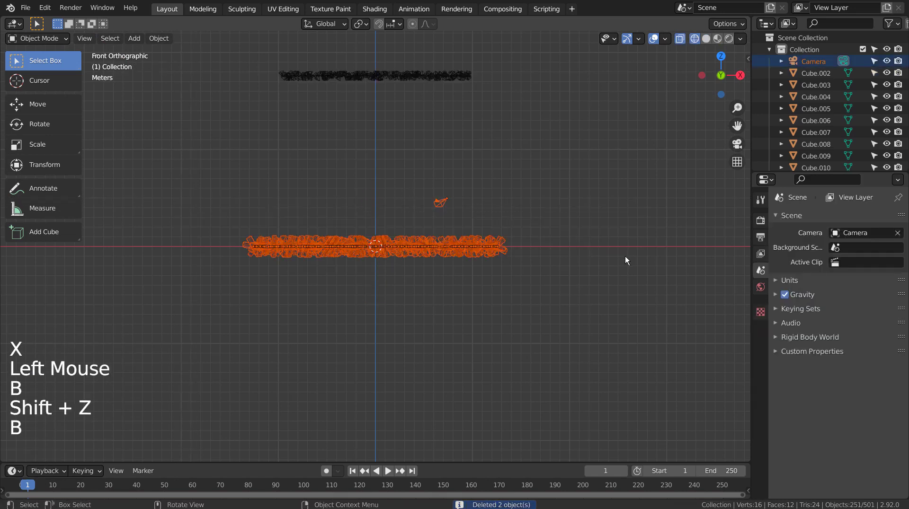
pyautogui.click(304, 230)
pyautogui.press('n')
pyautogui.moveTo(199, 220); pyautogui.dragTo(466, 277)
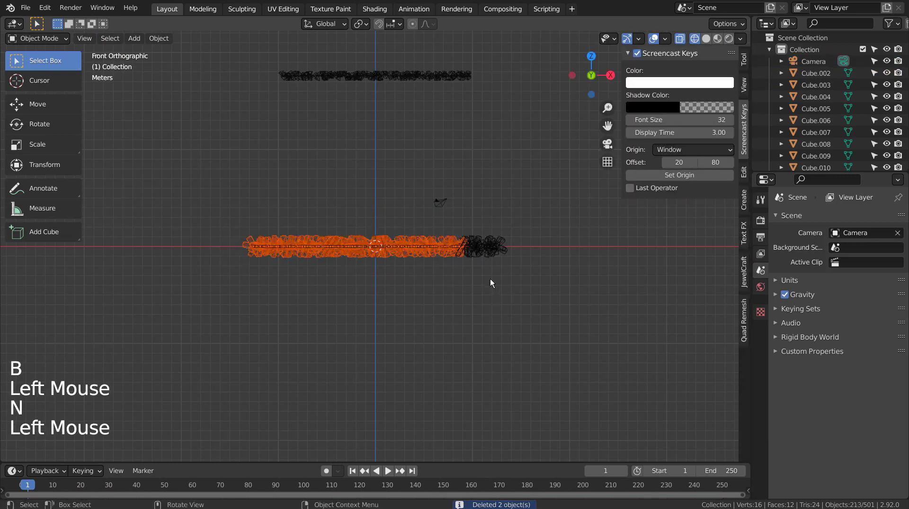
pyautogui.doubleClick(533, 283)
pyautogui.press('b')
pyautogui.moveTo(223, 225); pyautogui.dragTo(682, 317)
pyautogui.press('m')
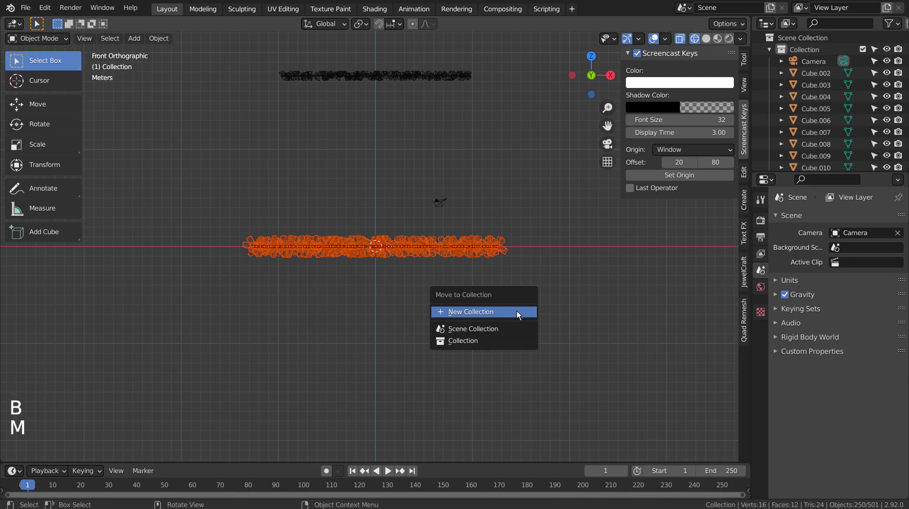
pyautogui.click(517, 312)
pyautogui.click(532, 346)
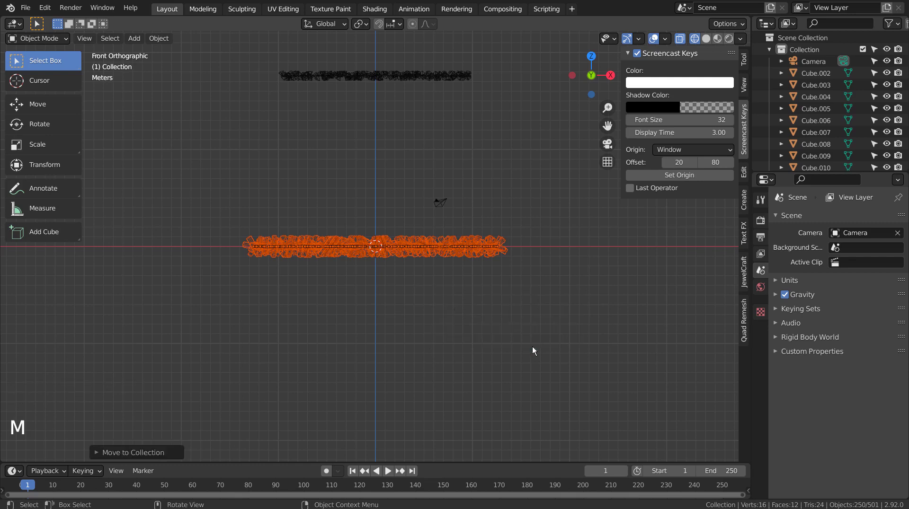
# - Move all pieces of the upper layer into another new collection and collapse both new collections in the outliner
pyautogui.press('n')
pyautogui.keyDown('shift'); pyautogui.moveTo(525, 165); pyautogui.dragTo(522, 253, button='middle'); pyautogui.keyUp('shift')
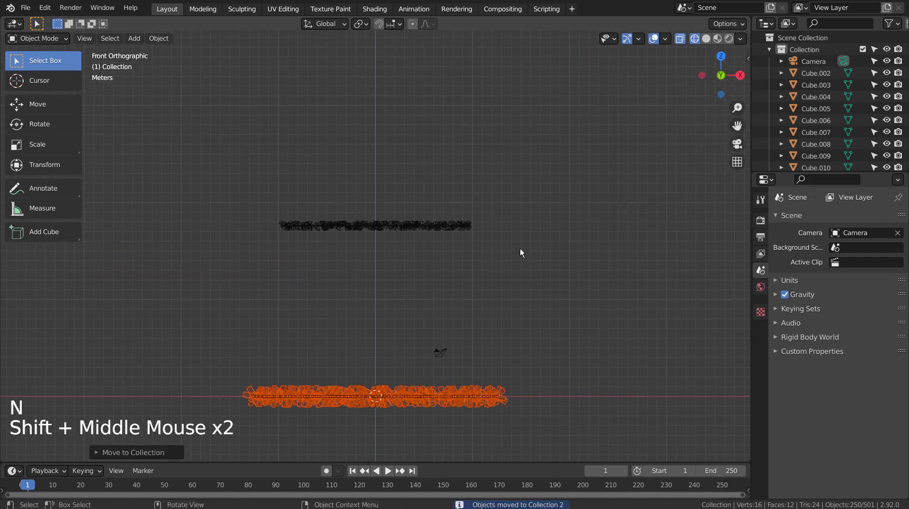
pyautogui.click(522, 253)
pyautogui.press('b')
pyautogui.moveTo(236, 213); pyautogui.dragTo(562, 270)
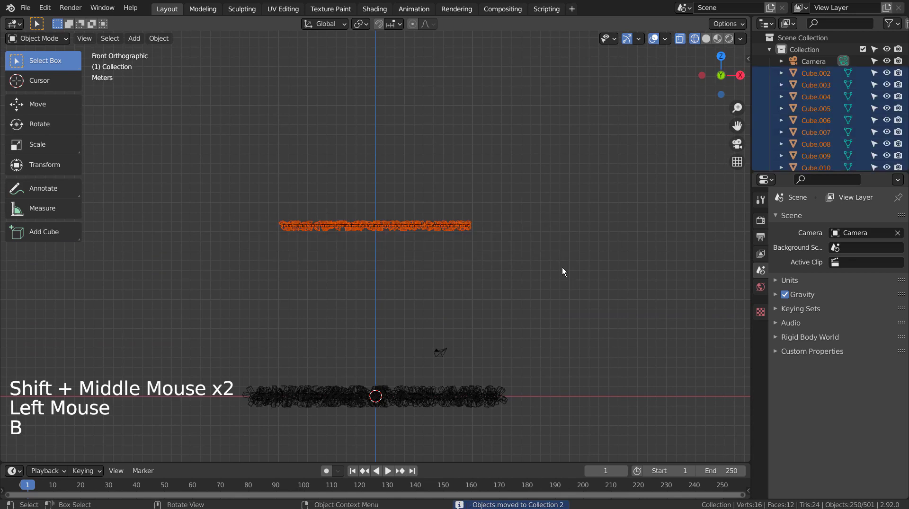
pyautogui.press('m')
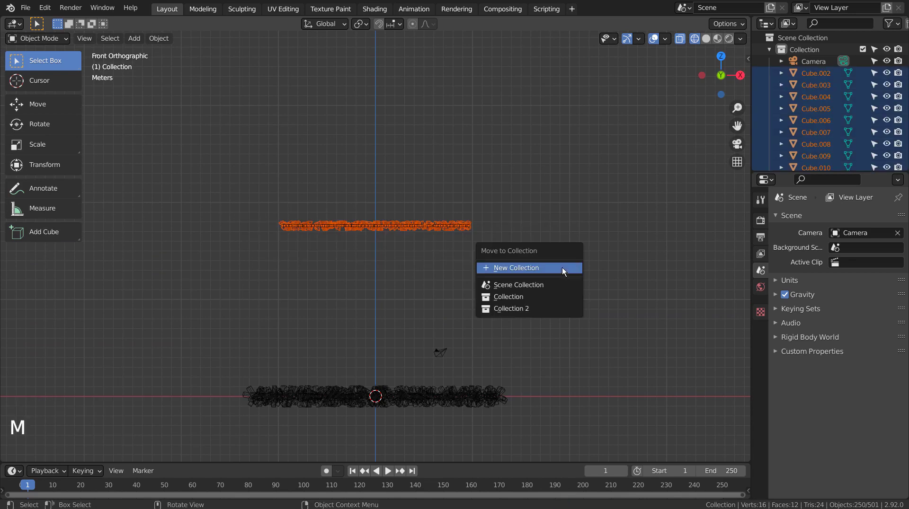
pyautogui.click(562, 268)
pyautogui.click(562, 302)
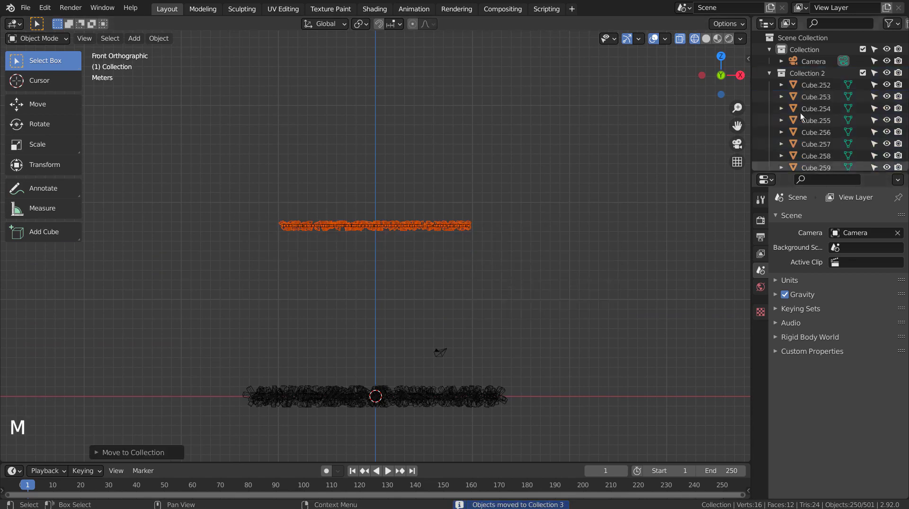
pyautogui.click(772, 86)
pyautogui.click(773, 86)
# - Select all objects of Collection 2 and randomize their location by 15 m along Z
pyautogui.click(804, 73)
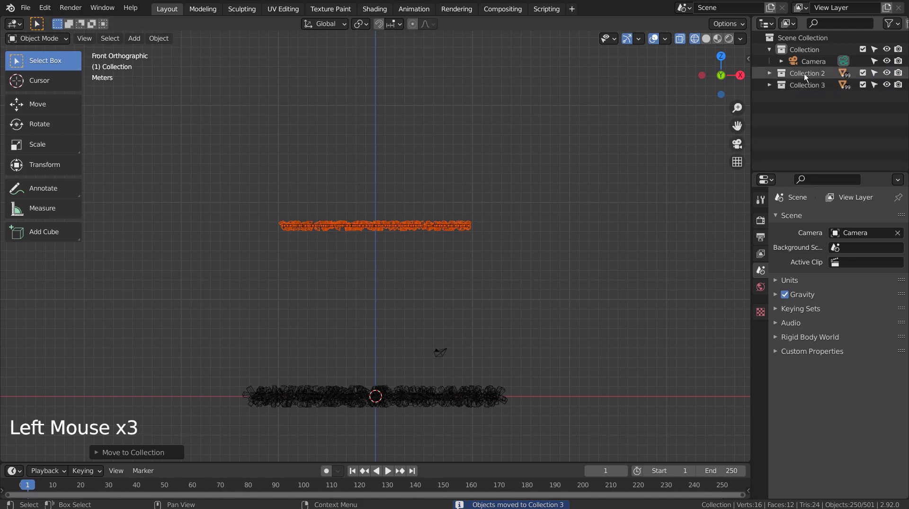
pyautogui.rightClick(809, 73)
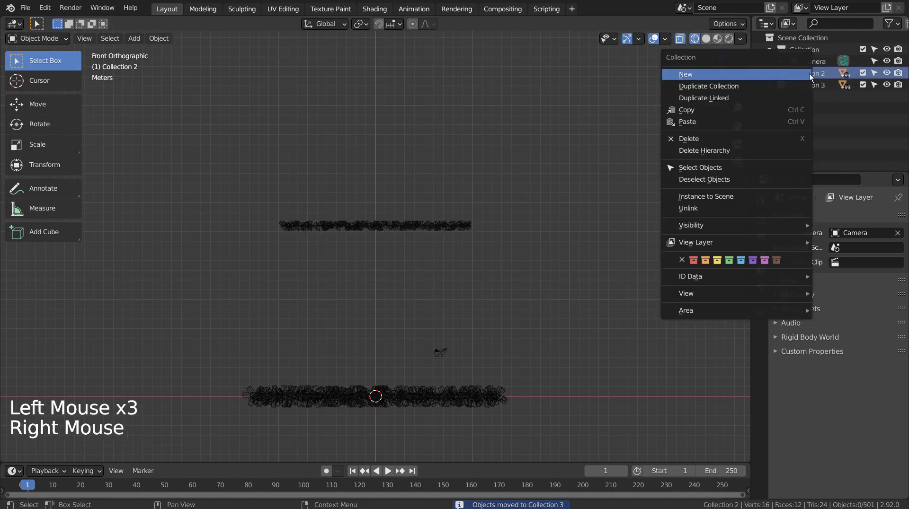
pyautogui.click(757, 169)
pyautogui.click(159, 39)
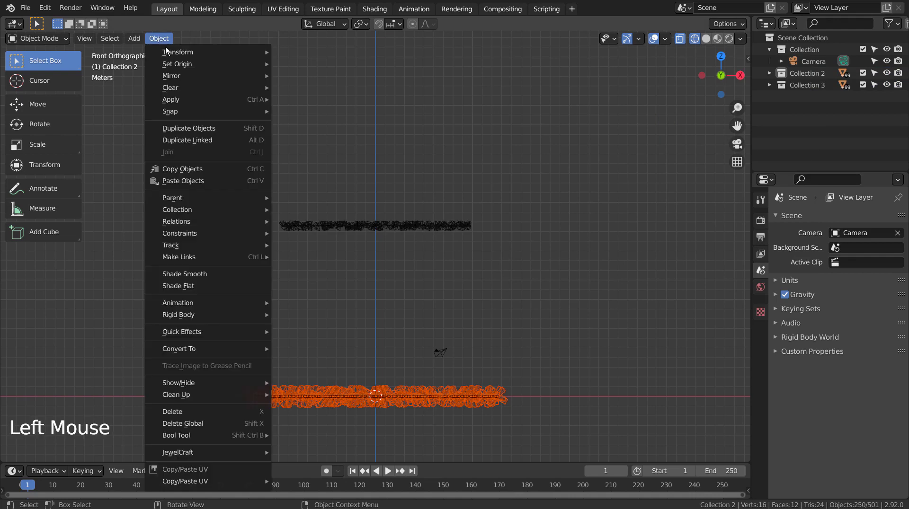
pyautogui.moveTo(213, 52)
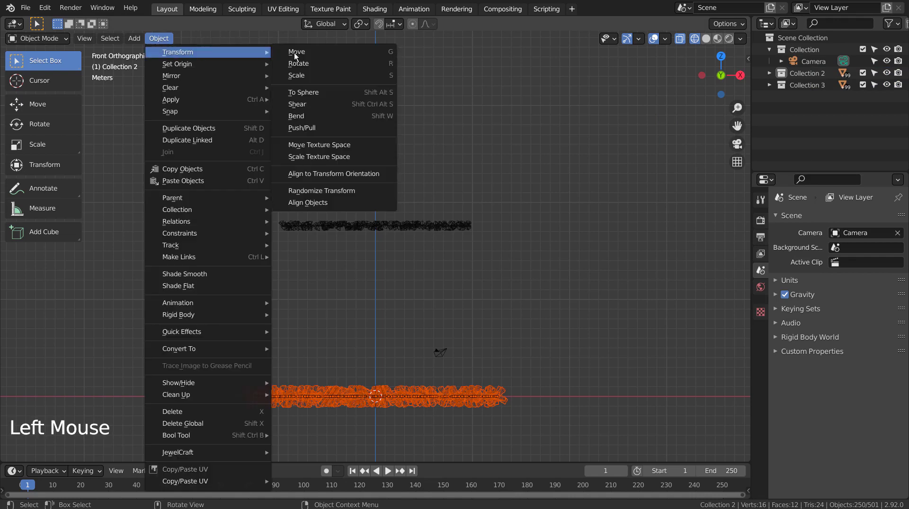
pyautogui.click(322, 191)
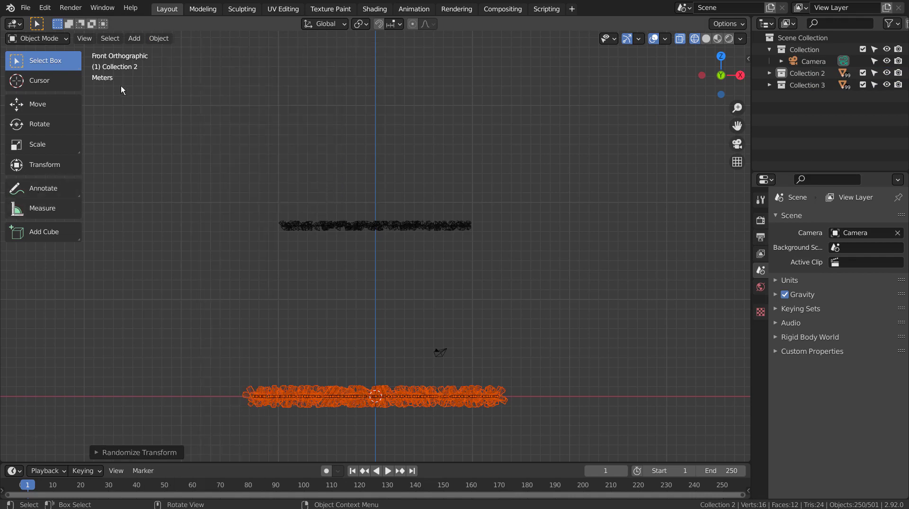
pyautogui.click(120, 453)
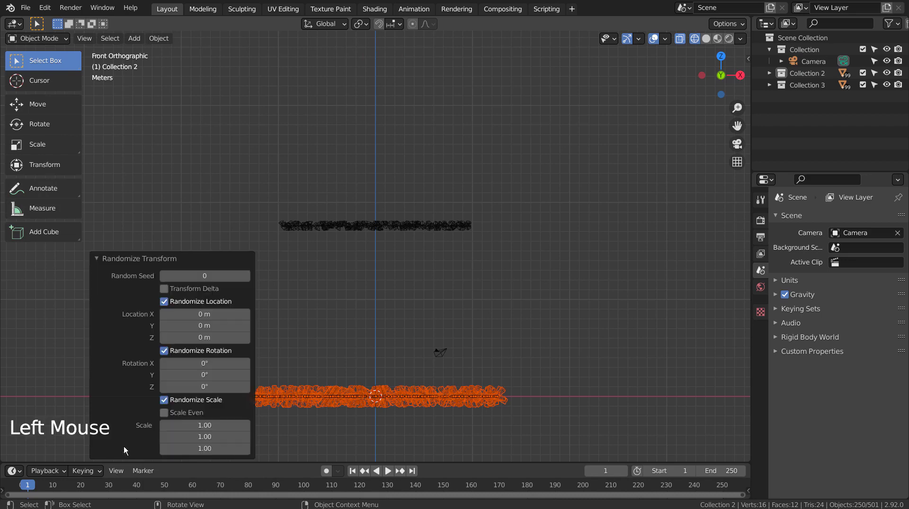
pyautogui.moveTo(211, 339); pyautogui.dragTo(244, 339)
pyautogui.moveTo(476, 340); pyautogui.dragTo(393, 376, button='middle')
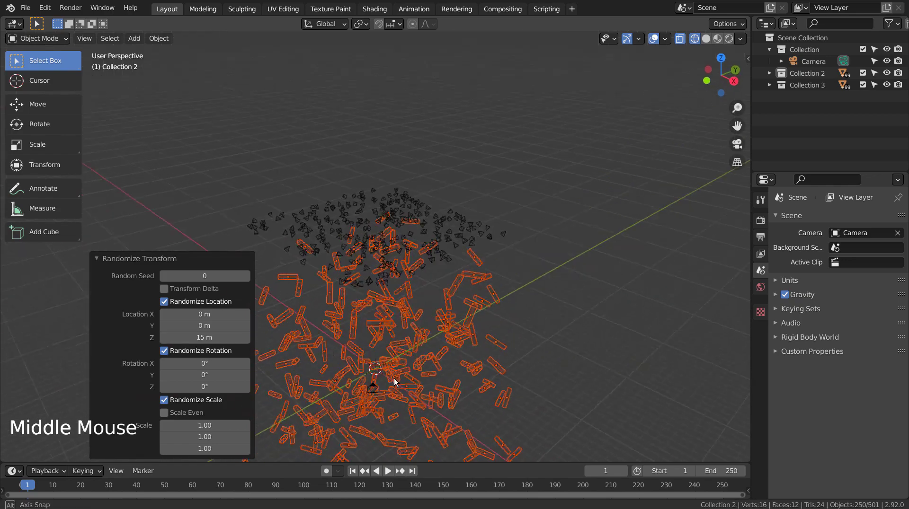
pyautogui.scroll(-4, 393, 365)
pyautogui.moveTo(453, 307); pyautogui.dragTo(652, 254, button='middle')
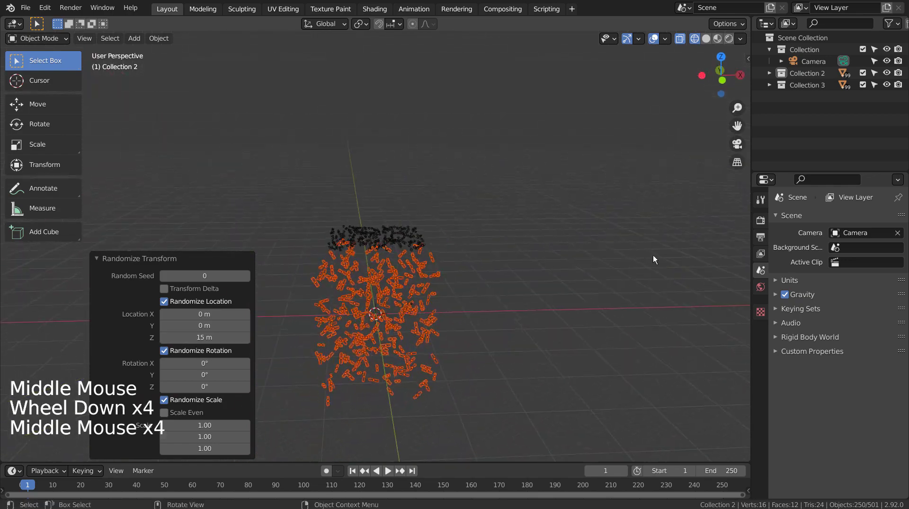
# - Select all objects of Collection 3 and apply Randomize Transform with a Z location of 15 m
pyautogui.rightClick(803, 83)
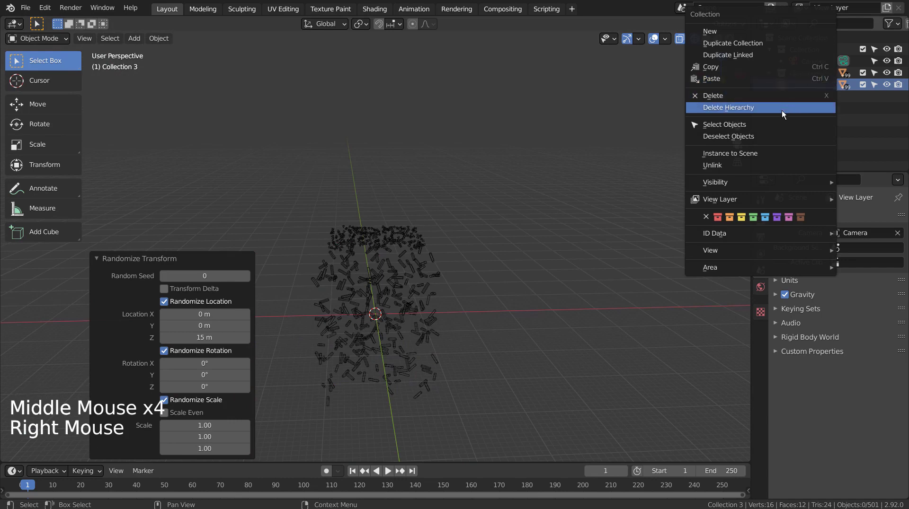
pyautogui.click(779, 124)
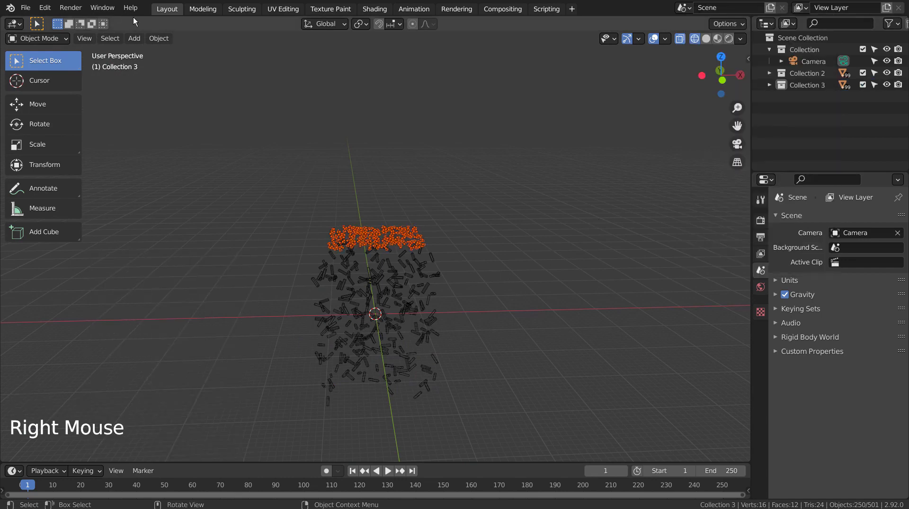
pyautogui.click(159, 38)
pyautogui.moveTo(180, 52)
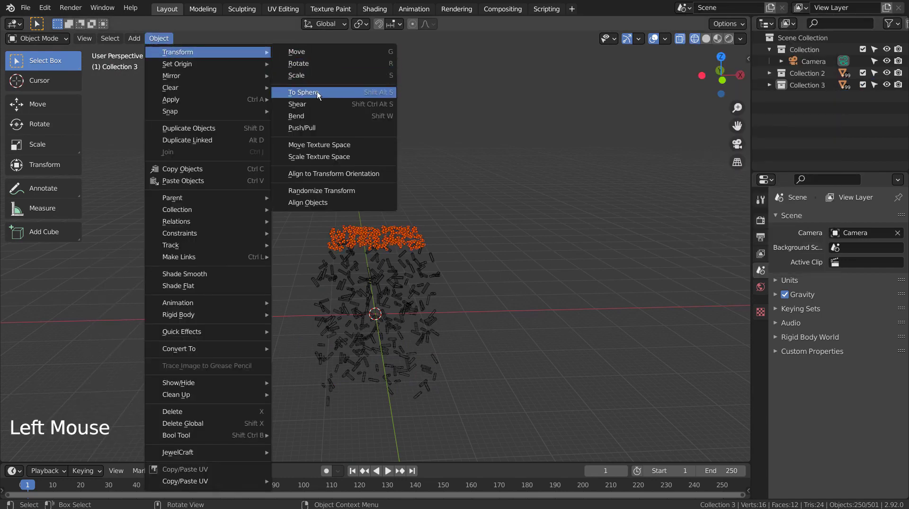
pyautogui.click(327, 192)
# - Move the Collection 3 pieces down about 18.2 m along Z, and in front view lower them about 0.3 m more
pyautogui.press('g')
pyautogui.press('z')
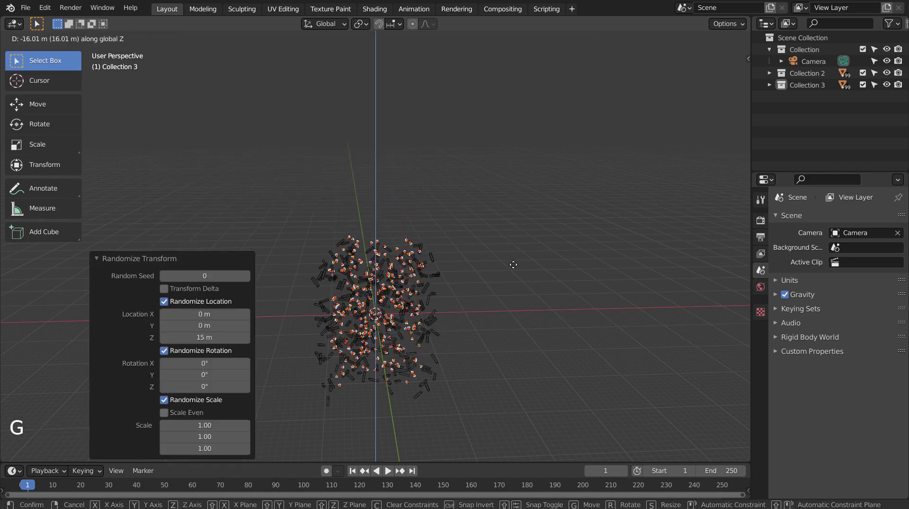
pyautogui.click(513, 269)
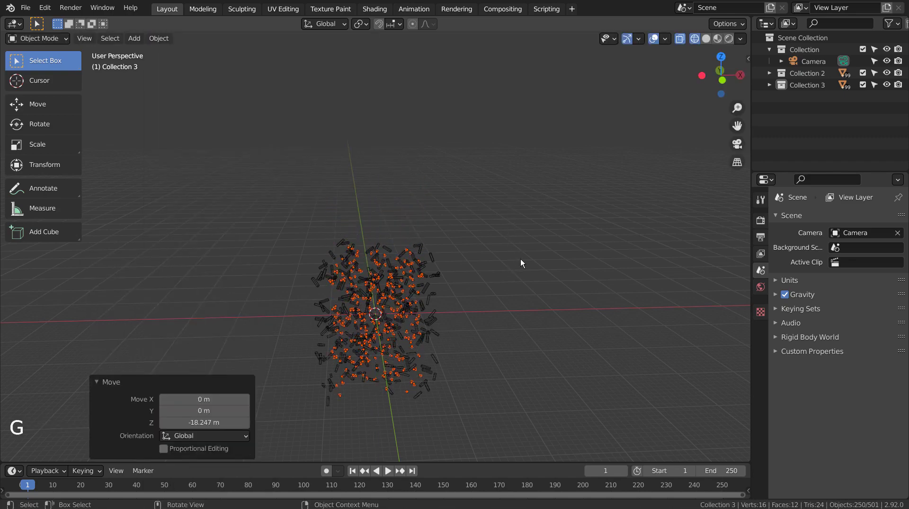
pyautogui.press('KP_1')
pyautogui.press('g')
pyautogui.press('z')
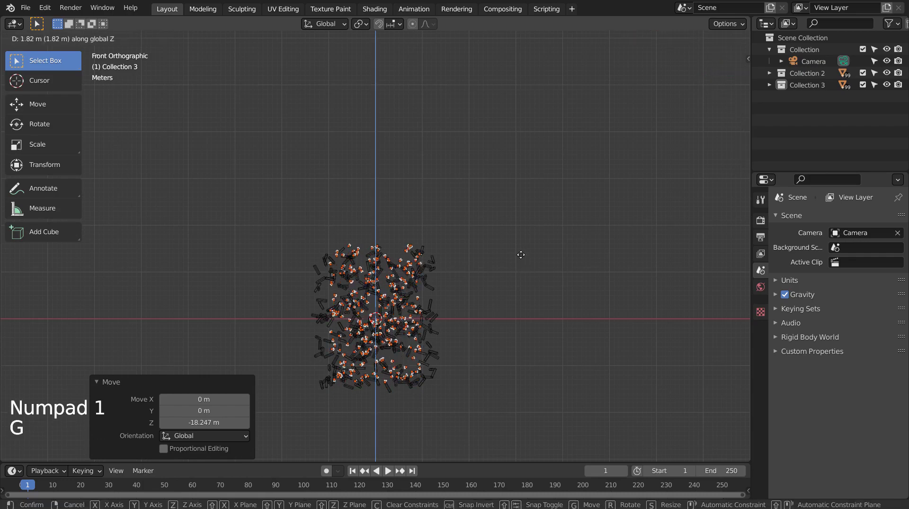
pyautogui.click(518, 260)
# - Deselect everything and examine how the two kinds of pieces mix in solid shading, then return to wireframe
pyautogui.moveTo(518, 260); pyautogui.dragTo(375, 269, button='middle')
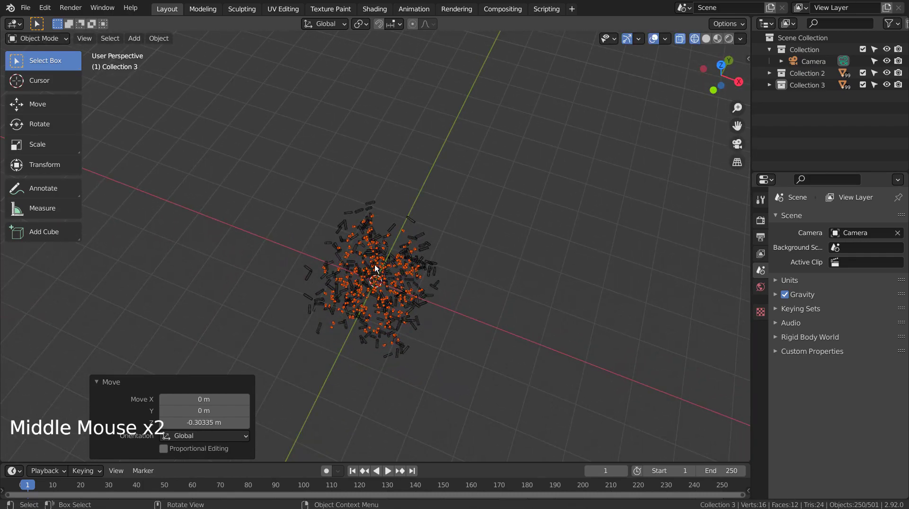
pyautogui.scroll(6, 374, 269)
pyautogui.click(557, 170)
pyautogui.keyDown('shift'); pyautogui.moveTo(529, 246); pyautogui.dragTo(525, 186, button='middle'); pyautogui.keyUp('shift')
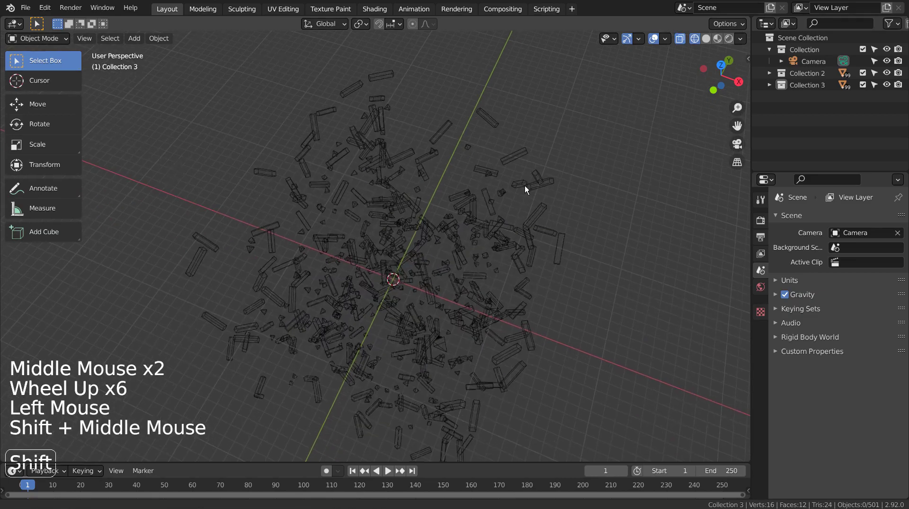
pyautogui.hotkey('shift', 'z')
pyautogui.moveTo(492, 237)
pyautogui.mouseDown(button='middle')
pyautogui.moveTo(503, 195)
pyautogui.moveTo(506, 237)
pyautogui.moveTo(511, 155)
pyautogui.moveTo(480, 214)
pyautogui.moveTo(413, 206)
pyautogui.moveTo(358, 183)
pyautogui.moveTo(385, 147)
pyautogui.moveTo(450, 199)
pyautogui.moveTo(498, 257)
pyautogui.moveTo(458, 275)
pyautogui.moveTo(481, 277)
pyautogui.moveTo(492, 257)
pyautogui.mouseUp(button='middle')
pyautogui.scroll(3, 532, 259)
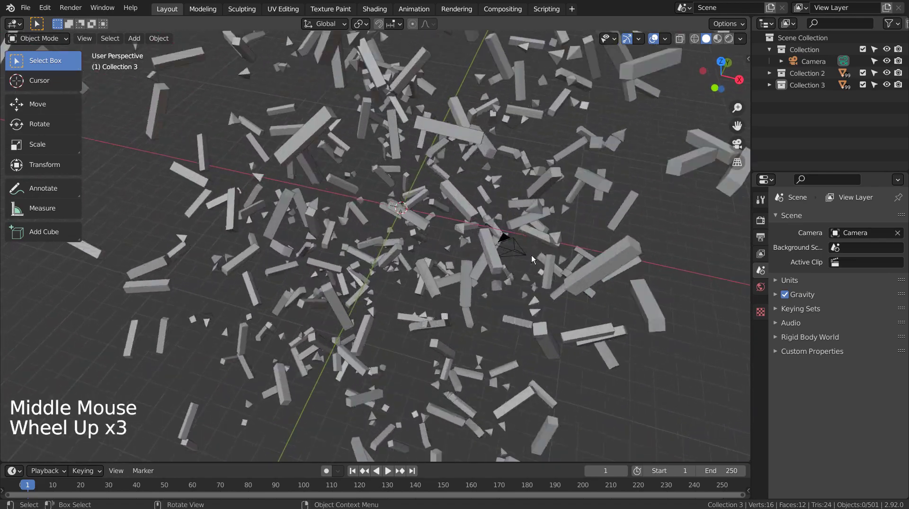
pyautogui.scroll(-5, 591, 240)
pyautogui.hotkey('shift', 'z')
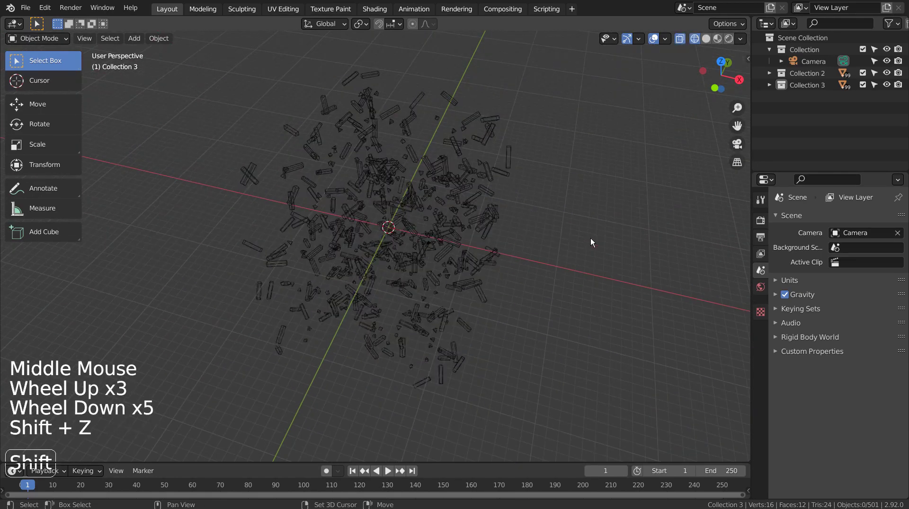
# - Change to top view and hide the camera in the viewport
pyautogui.press('KP_1')
pyautogui.press('KP_7')
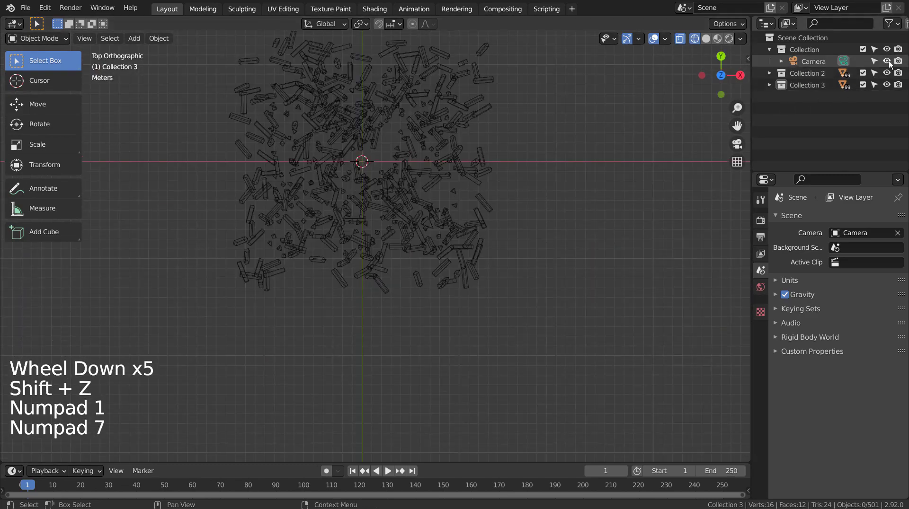
pyautogui.click(887, 61)
# - Select all scattered pieces, duplicate them and rotate the duplicates 90° about the Z axis
pyautogui.keyDown('shift'); pyautogui.moveTo(410, 190); pyautogui.dragTo(375, 278, button='middle'); pyautogui.keyUp('shift')
pyautogui.press('b')
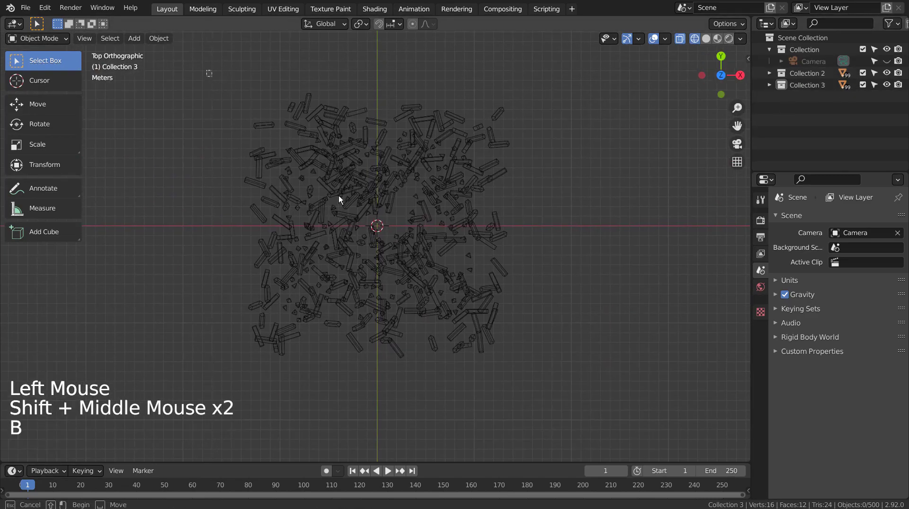
pyautogui.moveTo(206, 71); pyautogui.dragTo(564, 394)
pyautogui.hotkey('shift', 'd')
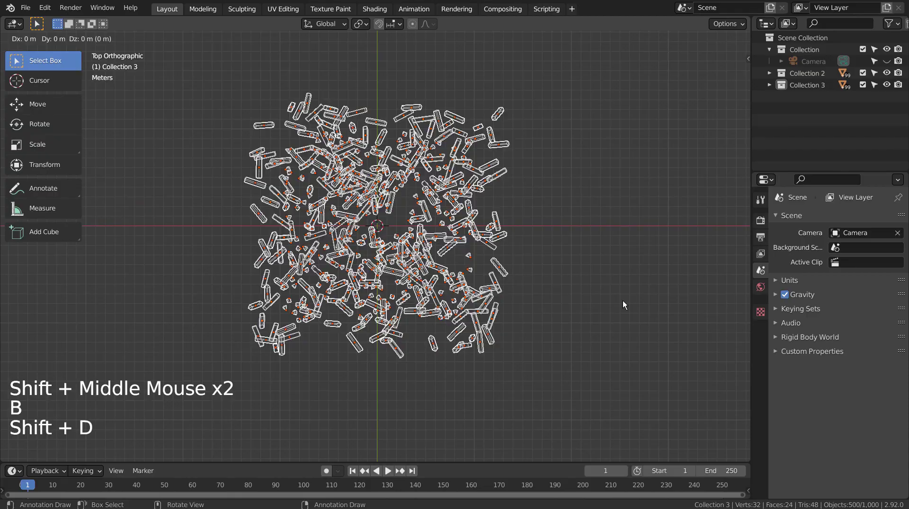
pyautogui.press('r')
pyautogui.click(499, 326)
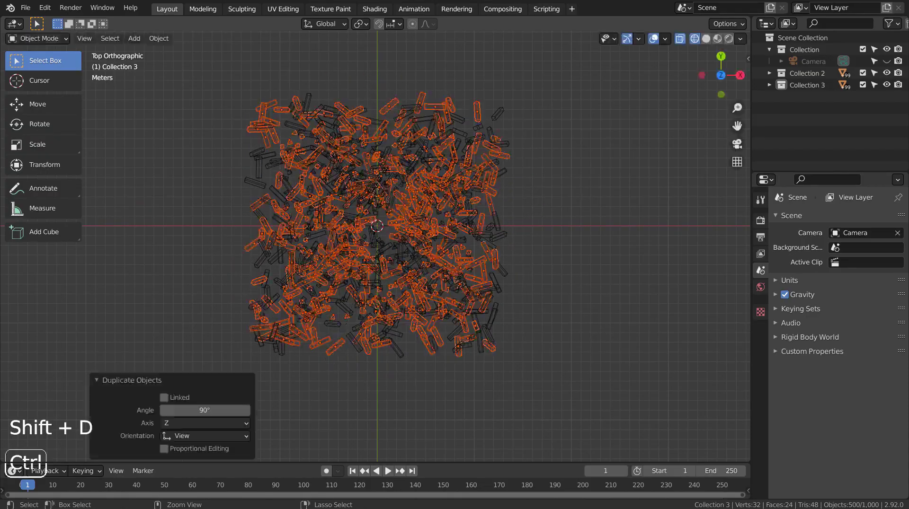
# - Move the duplicated pieces down about 1.9 m along Z and clear the selection
pyautogui.moveTo(499, 327); pyautogui.dragTo(515, 220, button='middle')
pyautogui.press('g')
pyautogui.press('z')
pyautogui.click(516, 241)
pyautogui.press('Tab')
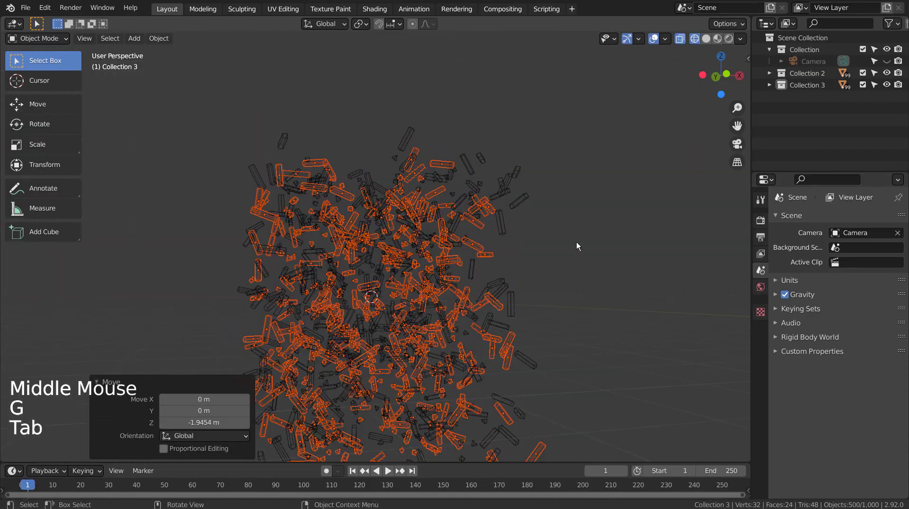
pyautogui.moveTo(624, 299); pyautogui.dragTo(570, 342, button='middle')
pyautogui.press('a')
pyautogui.click(588, 308)
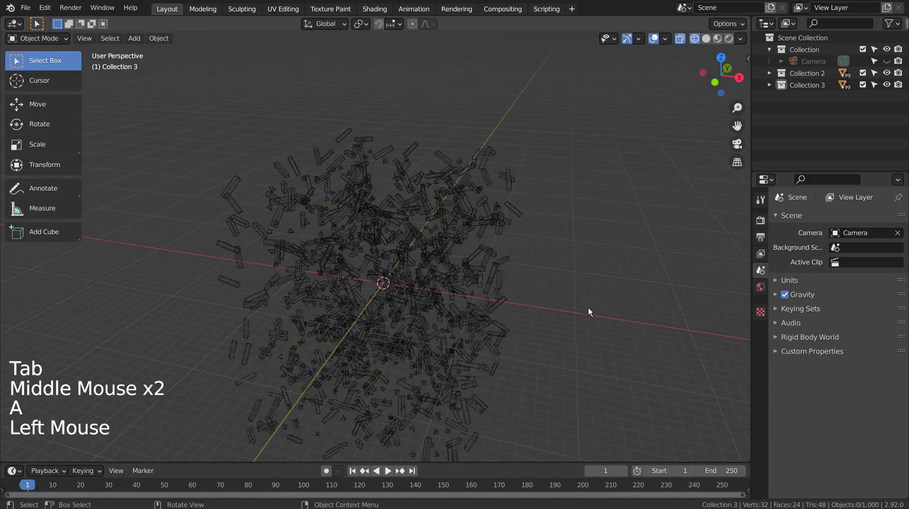
# - Switch the viewport from wireframe to material preview shading and view the piece cloud from an angle
pyautogui.moveTo(588, 308); pyautogui.dragTo(549, 383, button='middle')
pyautogui.hotkey('shift', 'z')
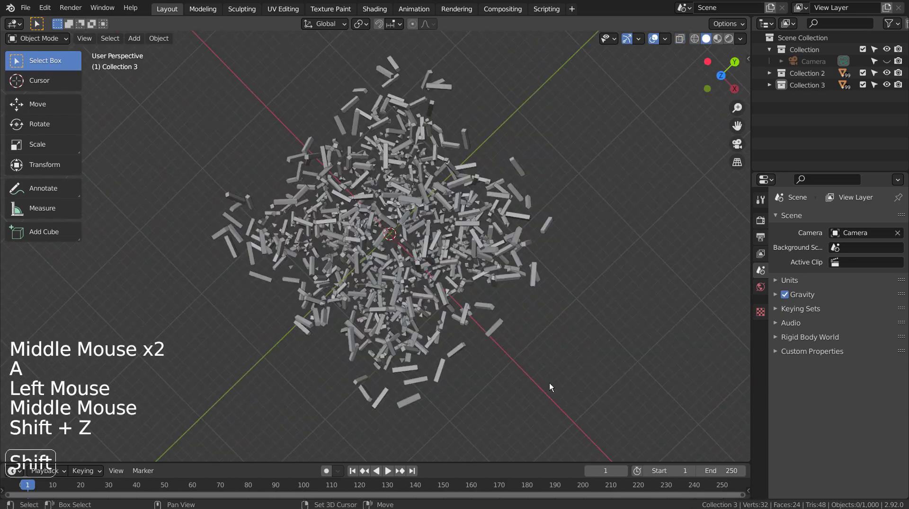
pyautogui.click(721, 39)
pyautogui.moveTo(529, 273)
pyautogui.mouseDown(button='middle')
pyautogui.moveTo(527, 289)
pyautogui.moveTo(572, 210)
pyautogui.moveTo(566, 260)
pyautogui.mouseUp(button='middle')
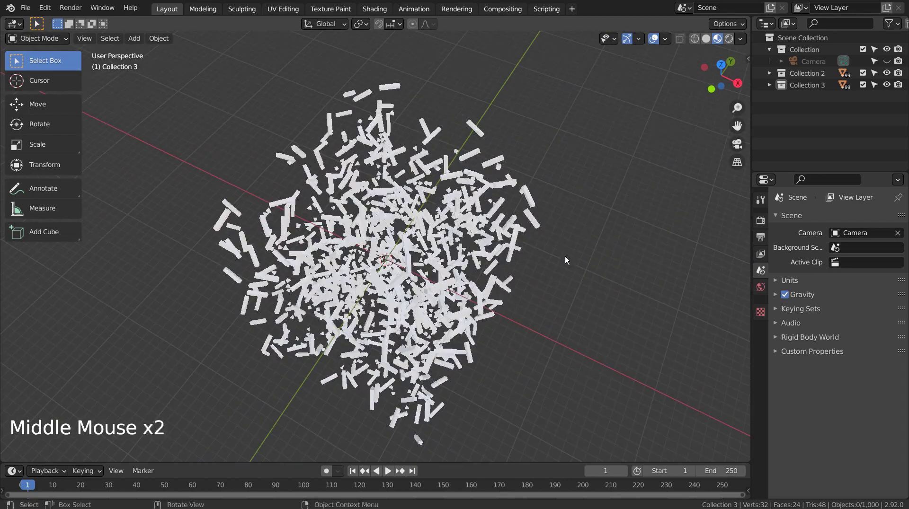
# - Add a 2 m plane at the world origin among the pieces
pyautogui.hotkey('shift', 'a')
pyautogui.moveTo(570, 252)
pyautogui.click(621, 249)
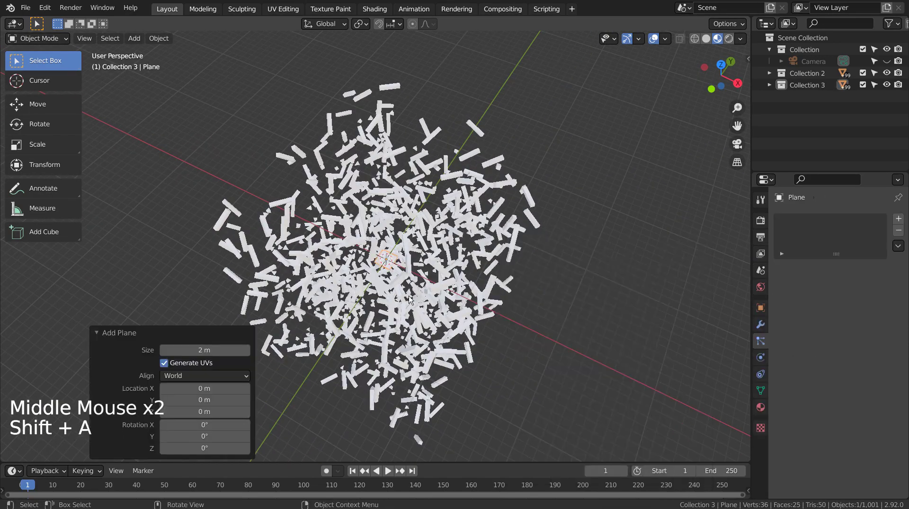
# - Scale the new plane up about 42.8 times and move it down about 17.5 m along Z beneath the piece cloud
pyautogui.press('s')
pyautogui.click(669, 259)
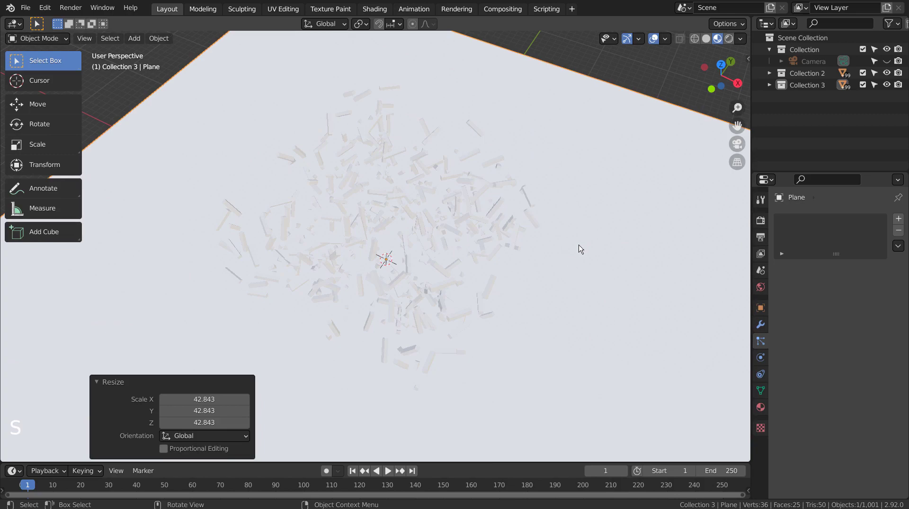
pyautogui.press('KP_1')
pyautogui.scroll(-6, 587, 255)
pyautogui.press('g')
pyautogui.press('z')
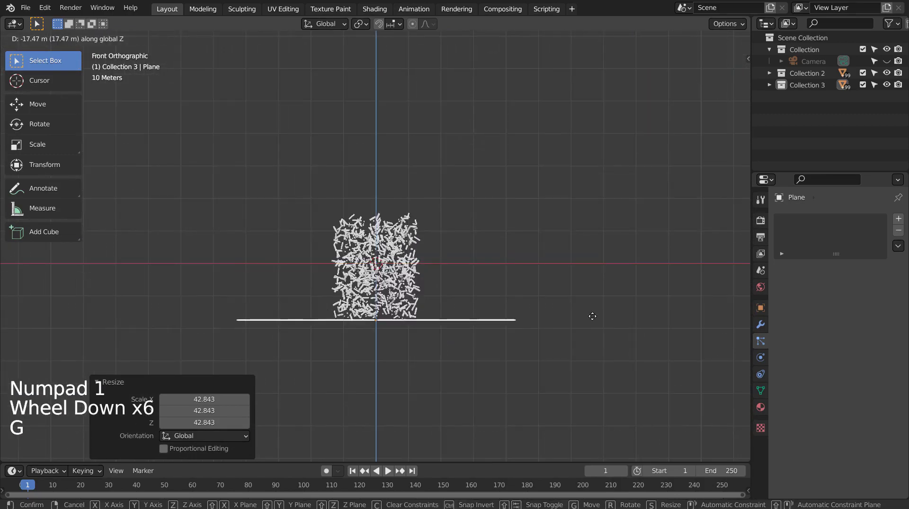
pyautogui.click(592, 318)
# - Align the camera to a close, angled view down into the piece cloud and fine-tune its framing with walk/fly navigation
pyautogui.moveTo(522, 194); pyautogui.dragTo(593, 263, button='middle')
pyautogui.scroll(8, 518, 304)
pyautogui.scroll(2, 521, 308)
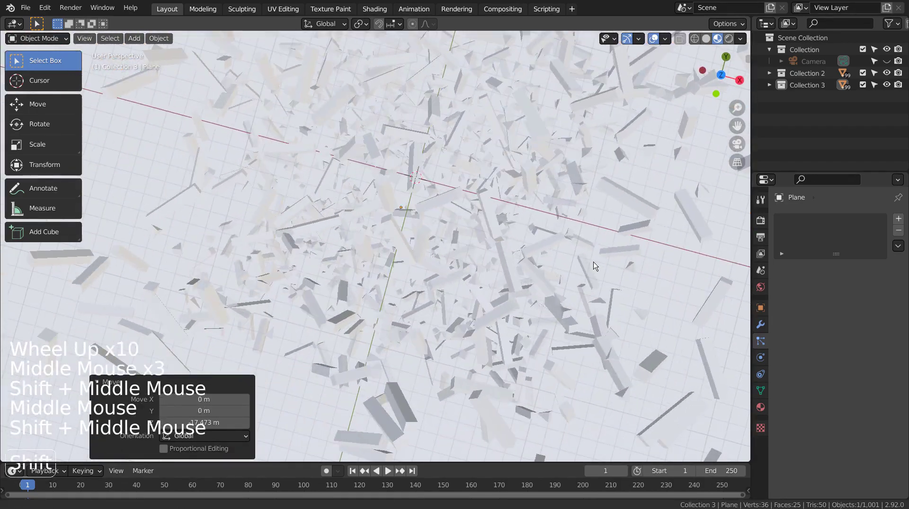
pyautogui.press('ctrl+alt+KP_0')
pyautogui.hotkey('shift', '`')
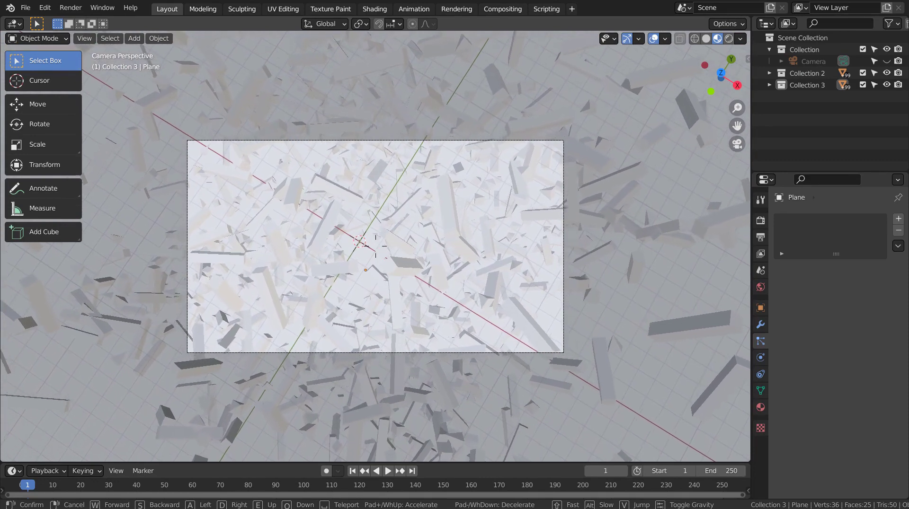
pyautogui.click(378, 250)
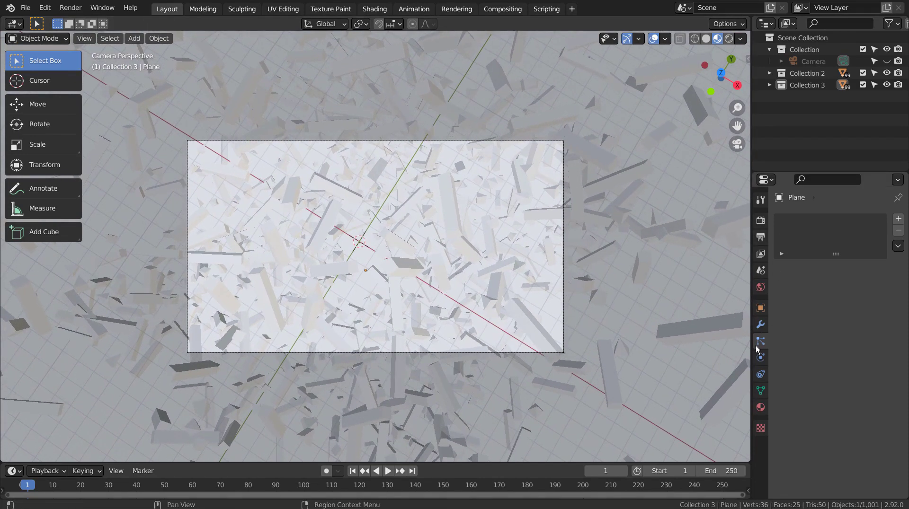
# - Replace the world's forest.exr background colour with a Sky Texture and switch the viewport to rendered shading
pyautogui.click(760, 287)
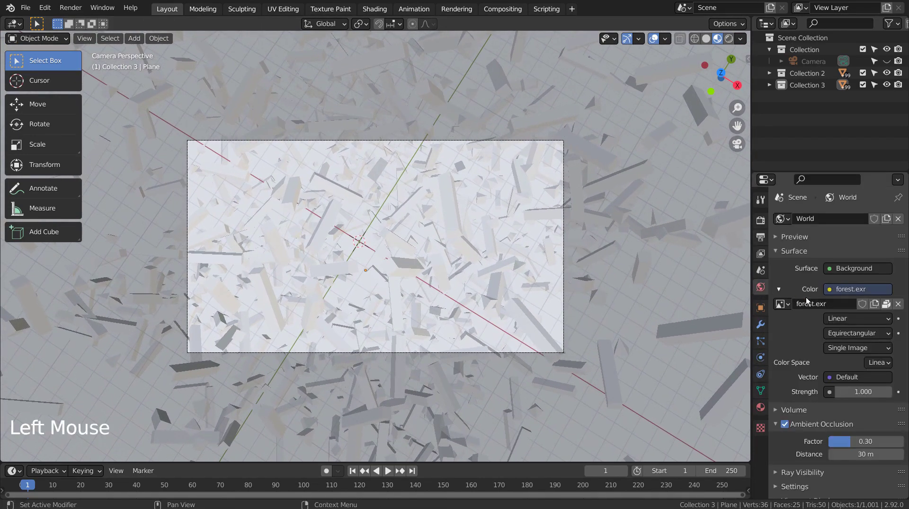
pyautogui.click(847, 289)
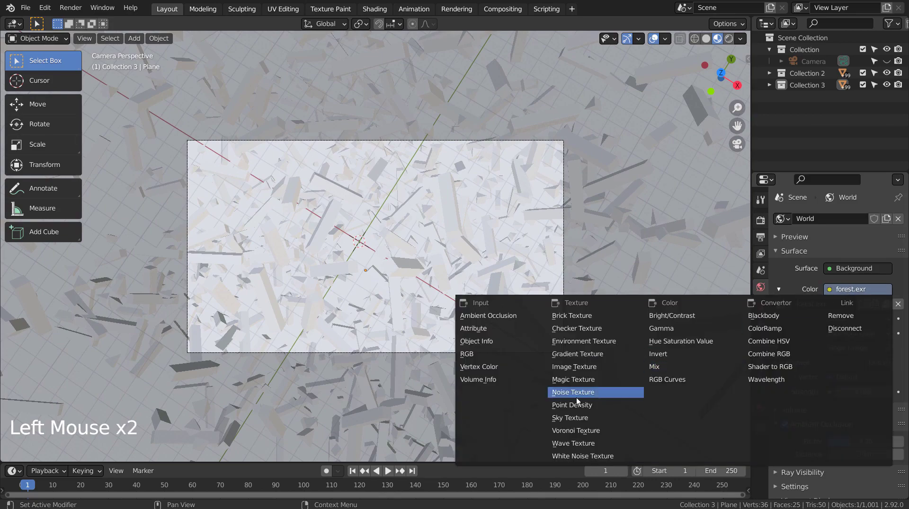
pyautogui.click(729, 39)
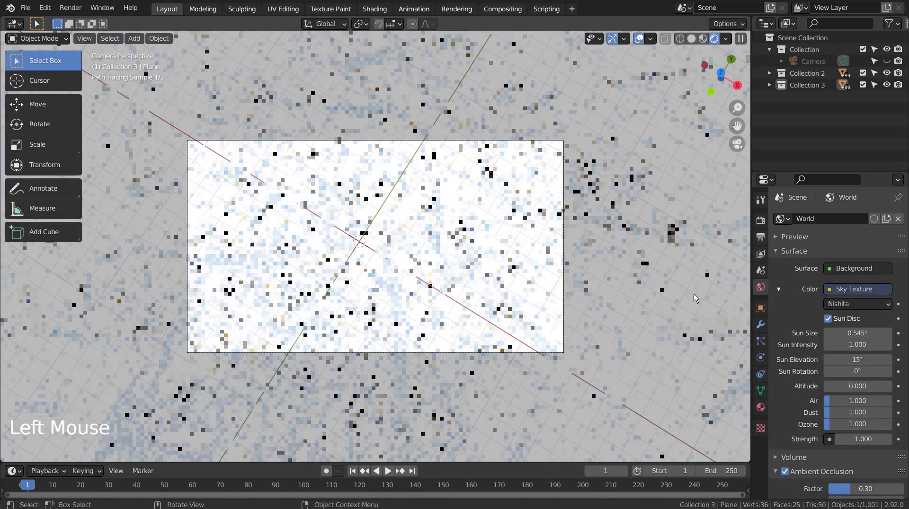
# - Set the sky's sun intensity to 0.1 and the world background strength to 0.1
pyautogui.click(860, 345)
pyautogui.write('0.1')
pyautogui.press('Return')
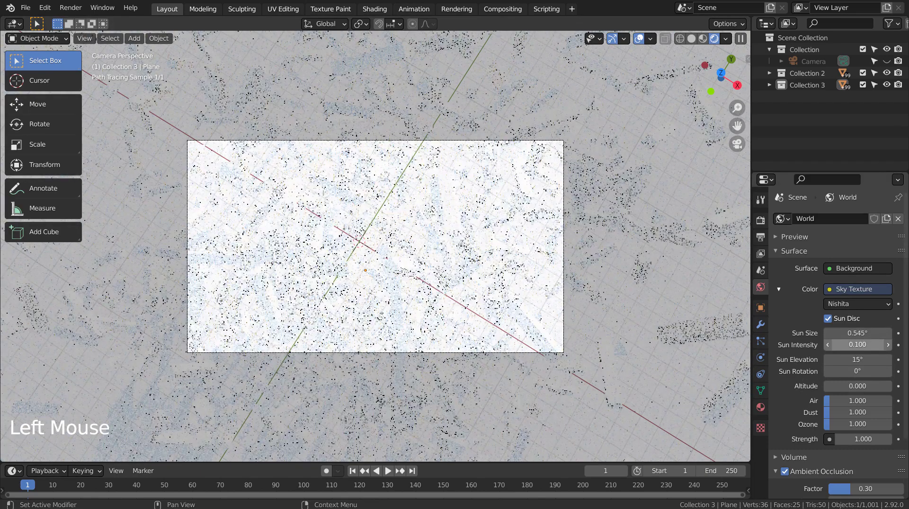
pyautogui.click(859, 439)
pyautogui.write('0.1')
pyautogui.press('Return')
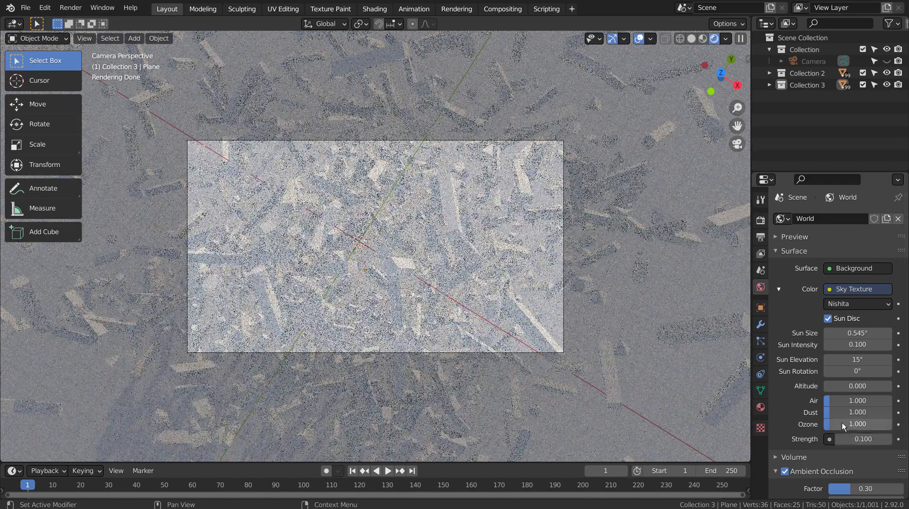
# - Set the sun elevation of the sky texture to 90°
pyautogui.click(858, 360)
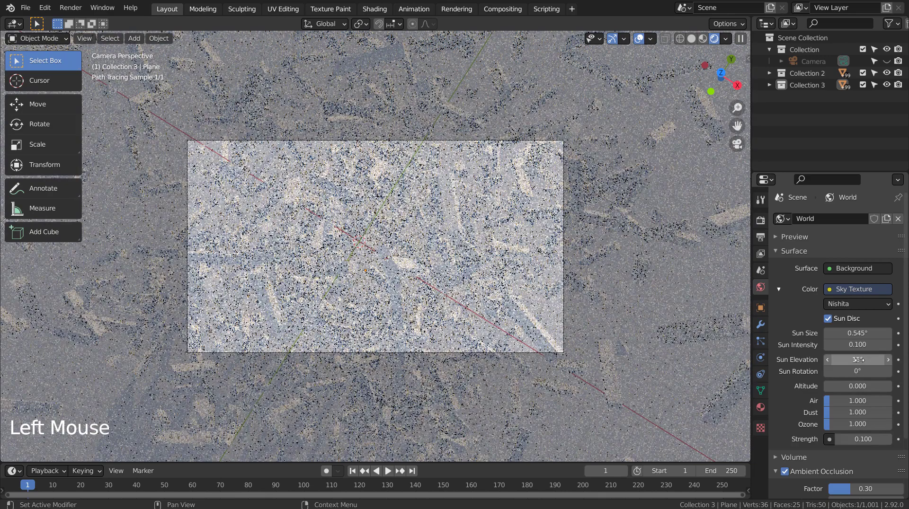
pyautogui.doubleClick(847, 360)
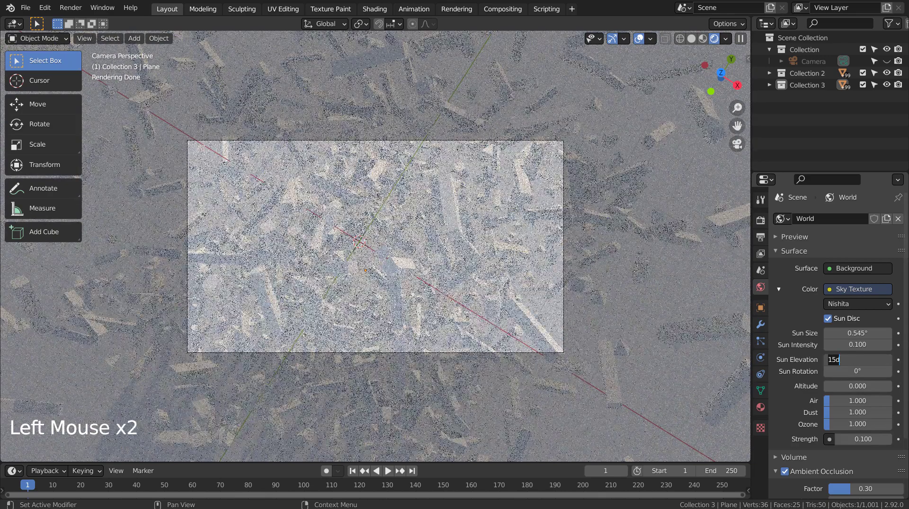
pyautogui.write('90')
pyautogui.press('Return')
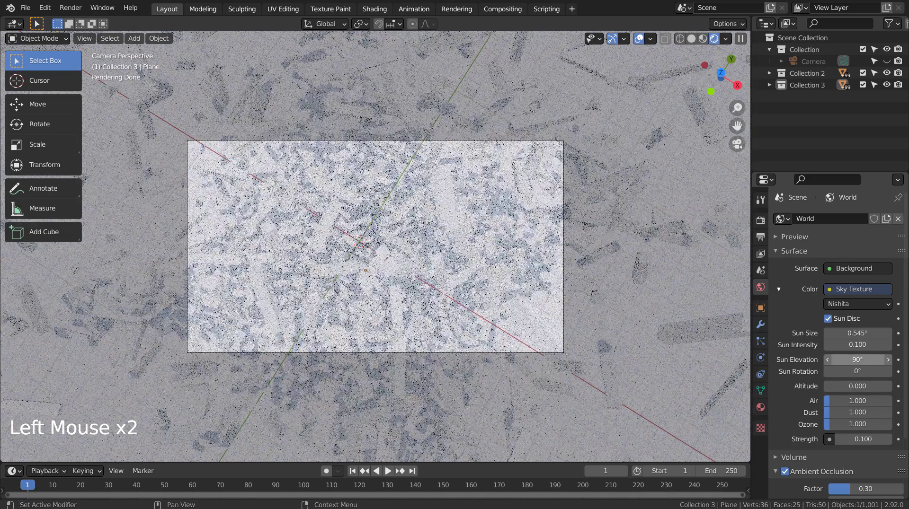
# - Try an altitude of 15 for the sky texture
pyautogui.click(862, 386)
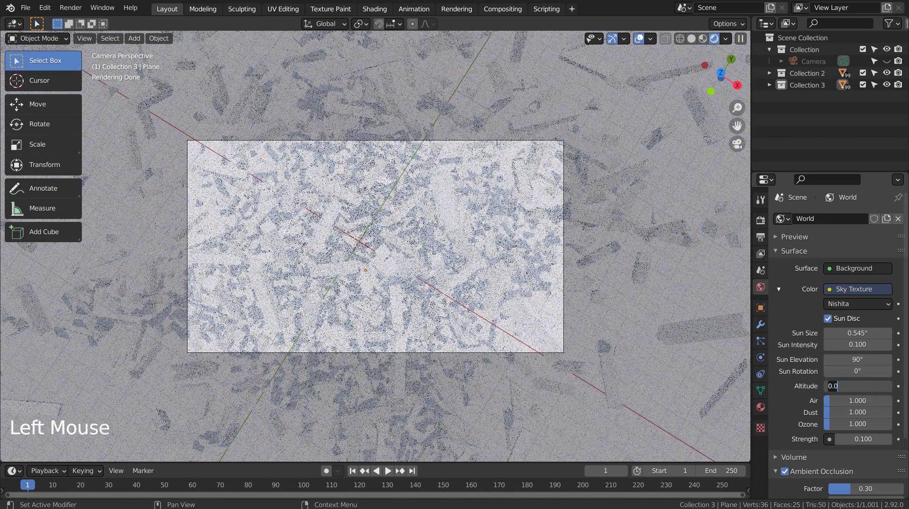
pyautogui.write('15')
pyautogui.press('Return')
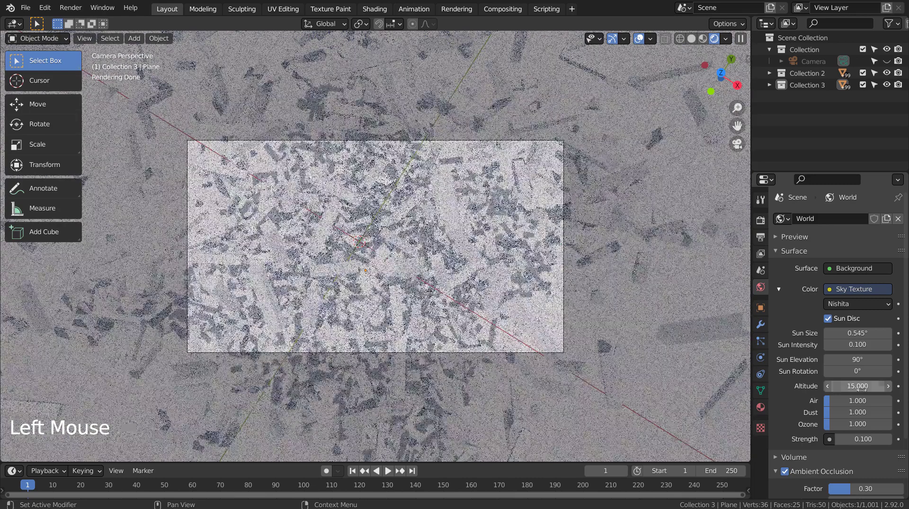
# - Set the altitude of the sky texture to 5
pyautogui.doubleClick(862, 386)
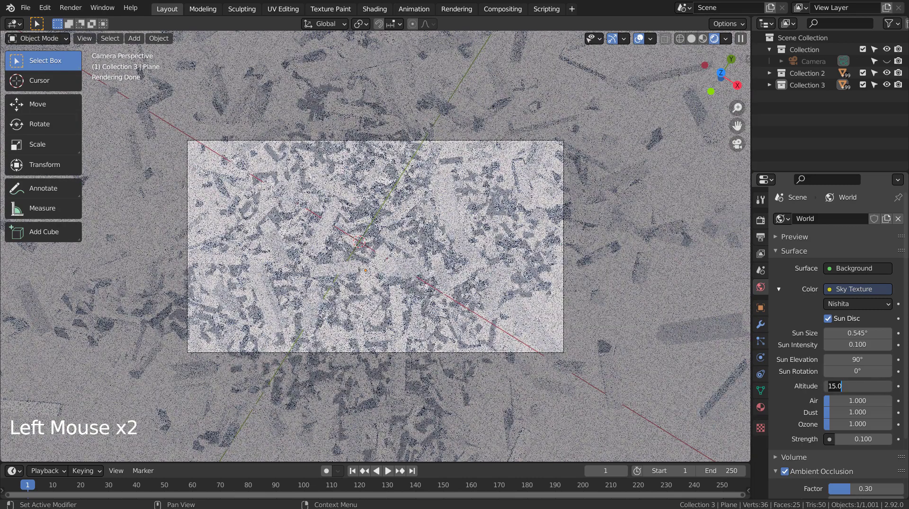
pyautogui.write('5')
pyautogui.press('Return')
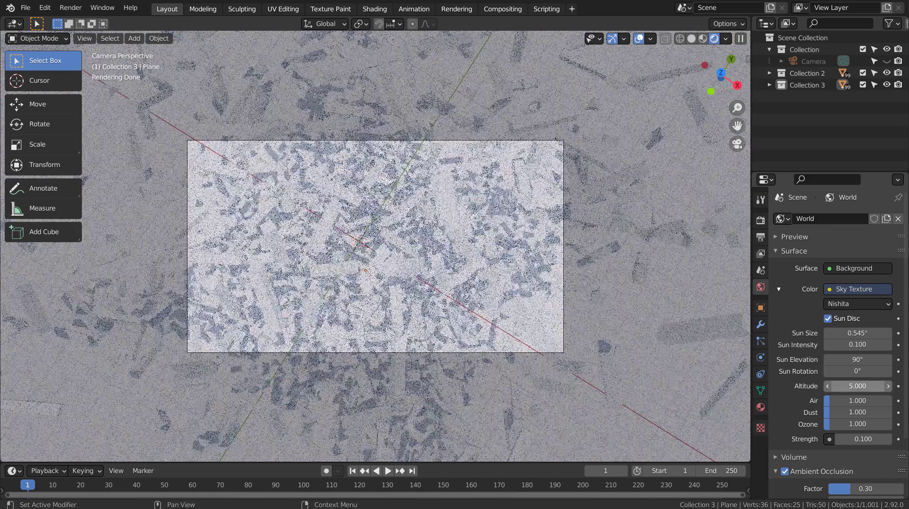
# - Switch the viewport to solid shading and set the Cycles render samples to 32
pyautogui.click(617, 361)
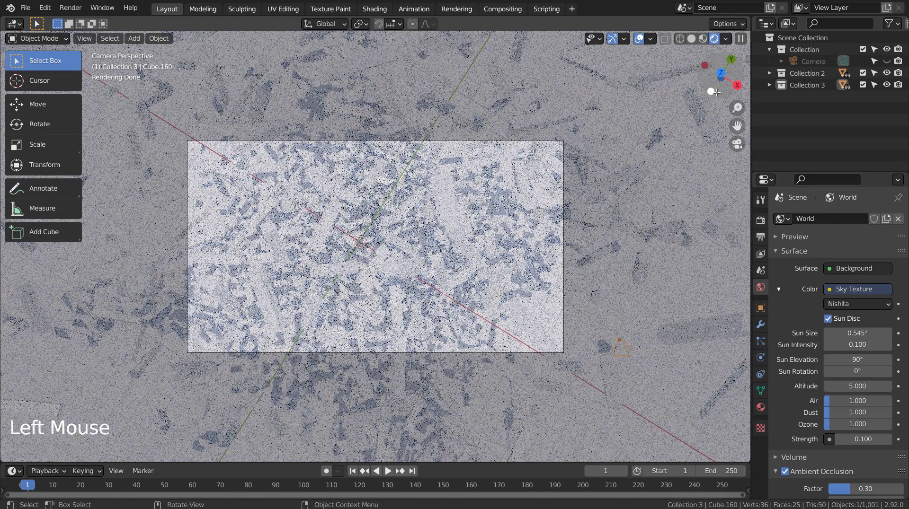
pyautogui.click(691, 39)
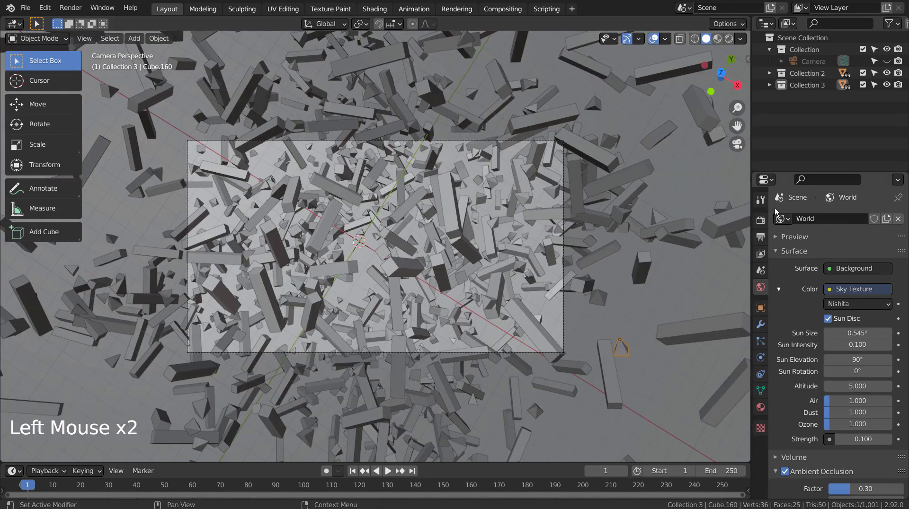
pyautogui.click(760, 220)
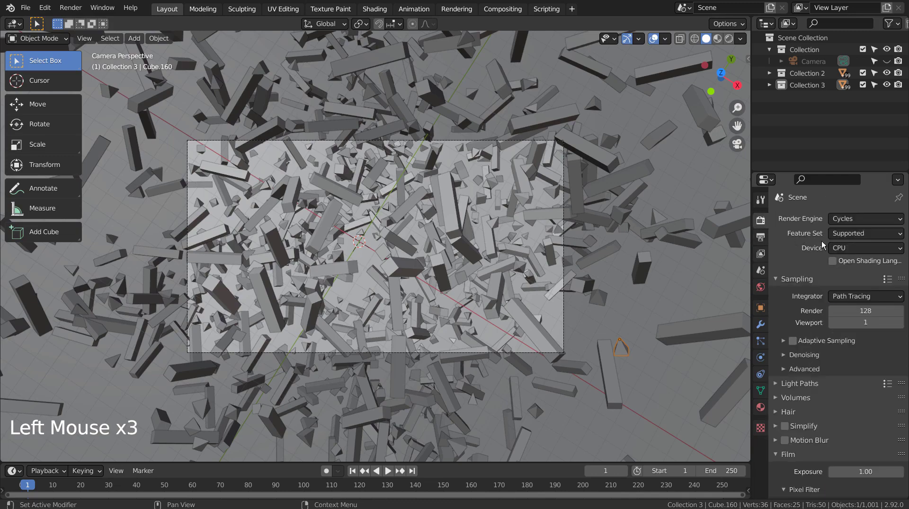
pyautogui.click(865, 311)
pyautogui.write('32')
pyautogui.press('Return')
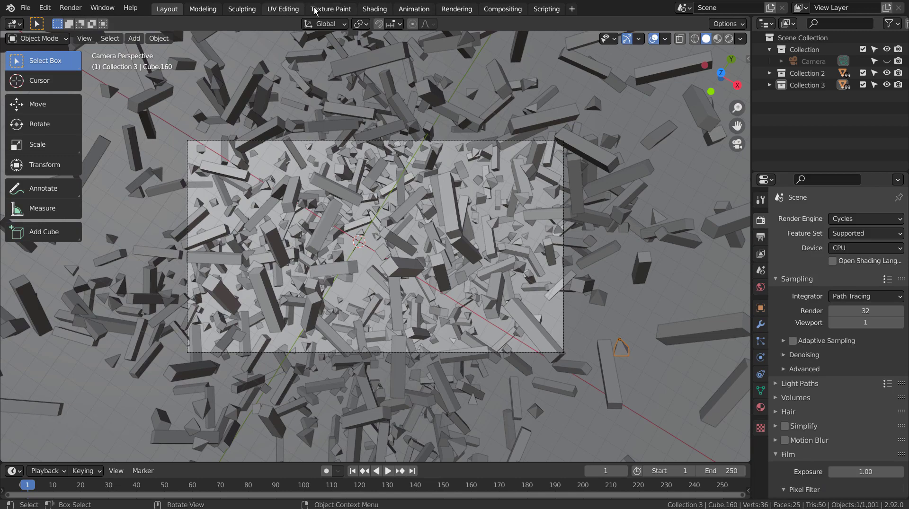
# - Check the compositing node setup and return to the Layout workspace
pyautogui.click(503, 8)
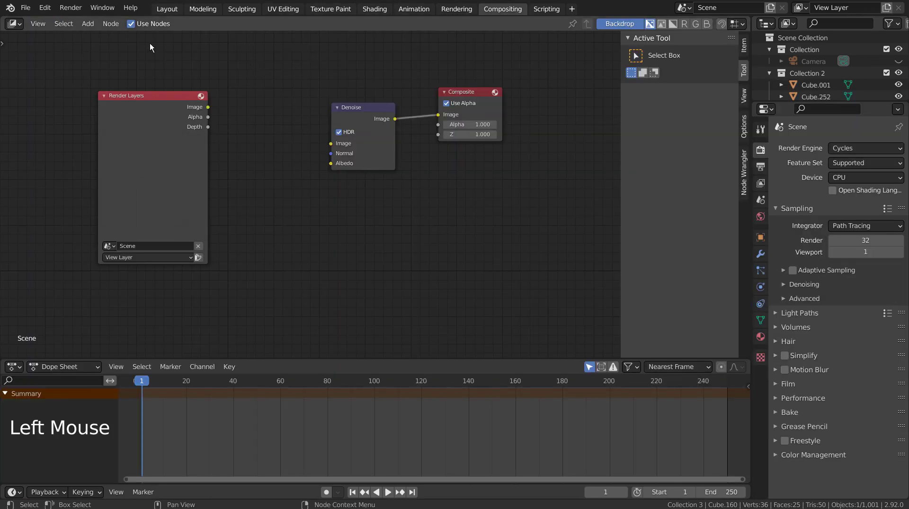
pyautogui.click(166, 8)
# - Start rendering the animation from the camera and close the render window
pyautogui.click(509, 208)
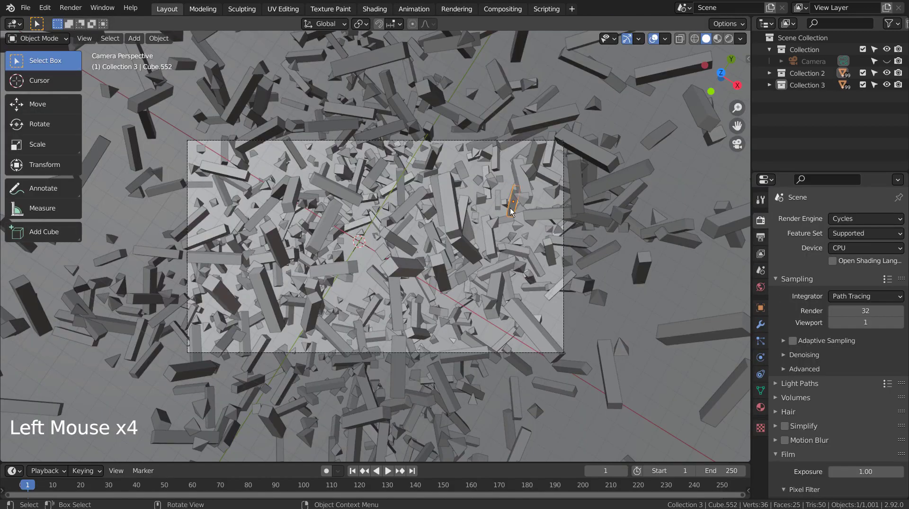
pyautogui.hotkey('ctrl', 'F12')
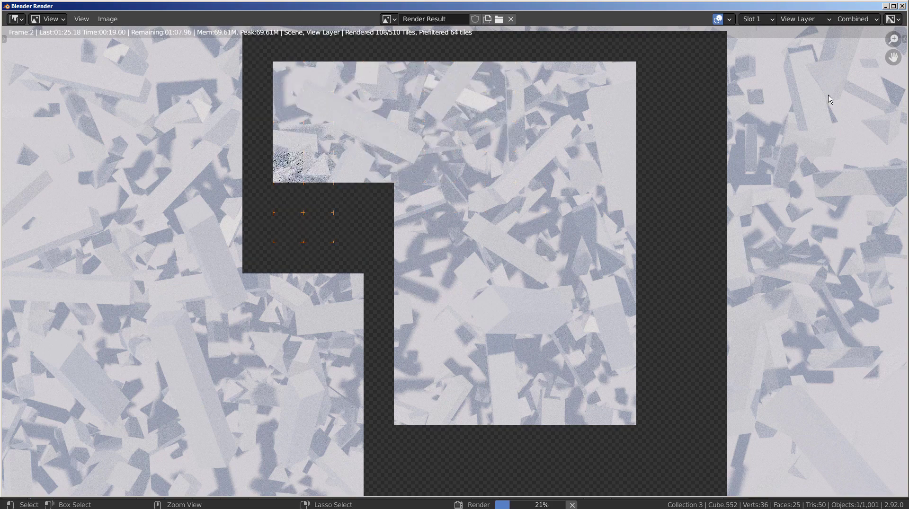
pyautogui.click(902, 6)
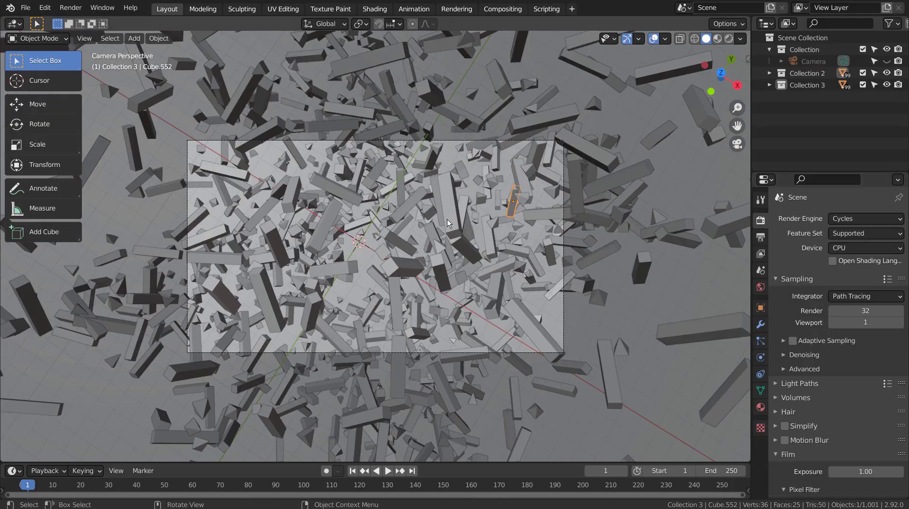
# - Lower the render samples to 7 and render the current frame as a still image
pyautogui.click(866, 311)
pyautogui.write('7')
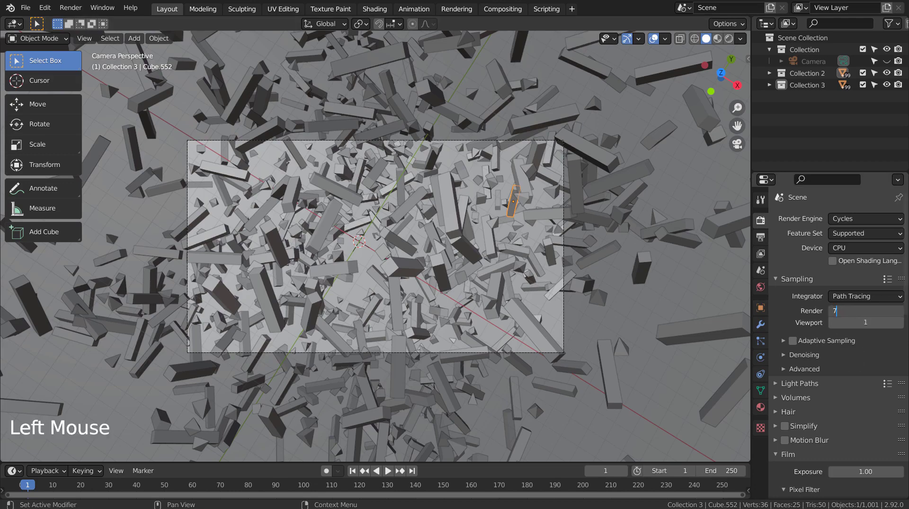
pyautogui.press('Return')
pyautogui.press('F12')
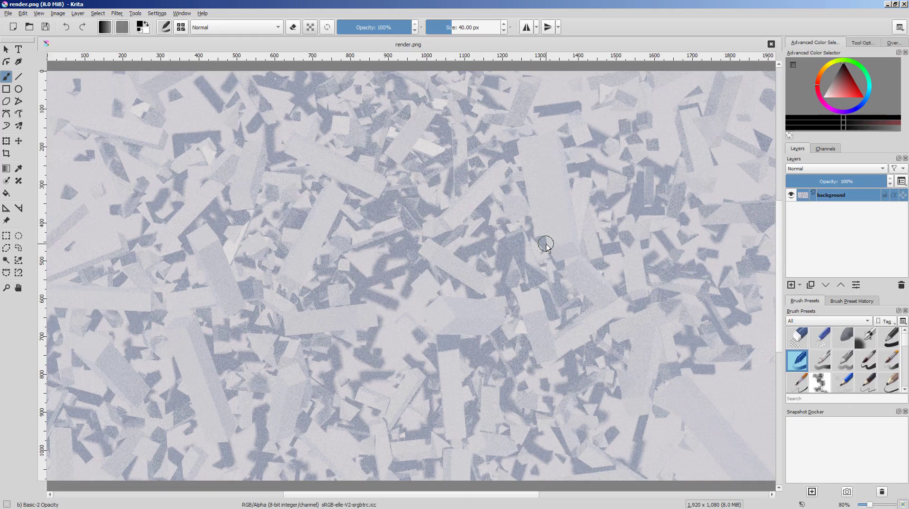
# - In Krita, apply the G'MIC Diffusion Tensors filter to render.png with anisotropy 0.535, gradient smoothness 10 and tensor smoothness 4.84
pyautogui.click(135, 13)
pyautogui.moveTo(117, 13)
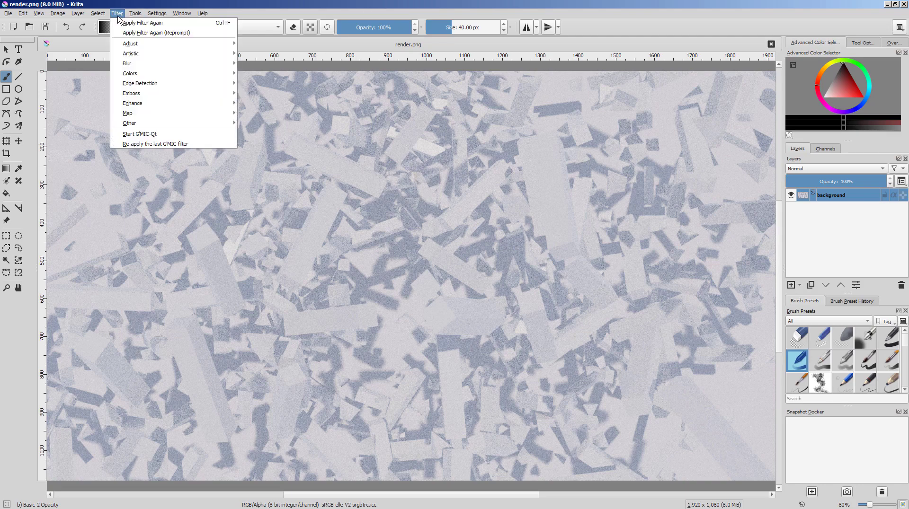
pyautogui.click(140, 137)
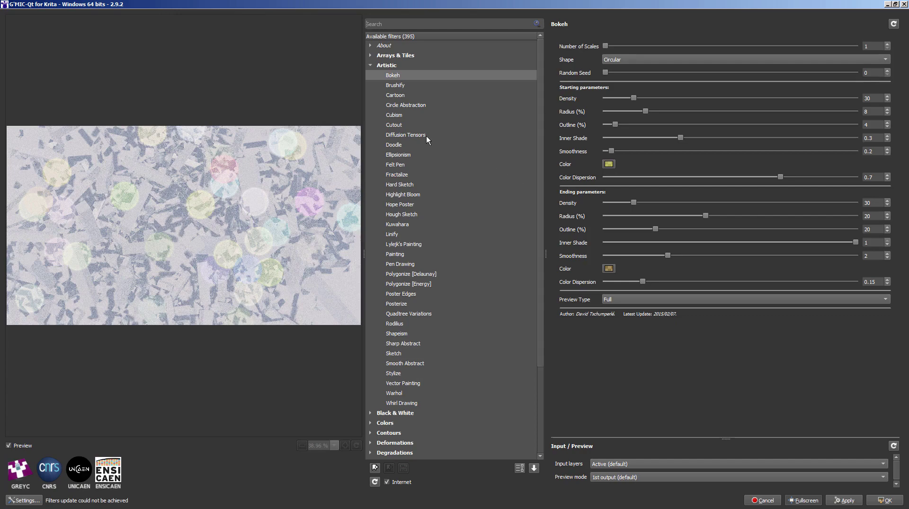
pyautogui.click(418, 136)
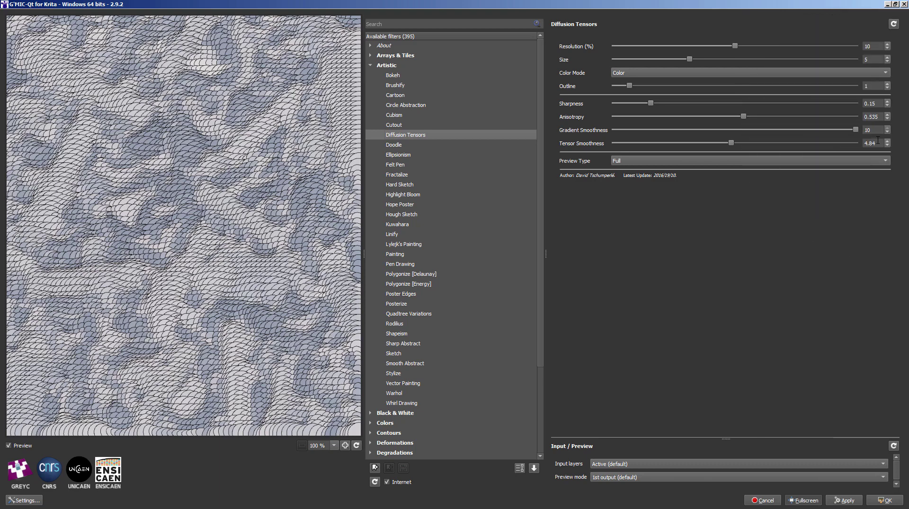
pyautogui.click(885, 500)
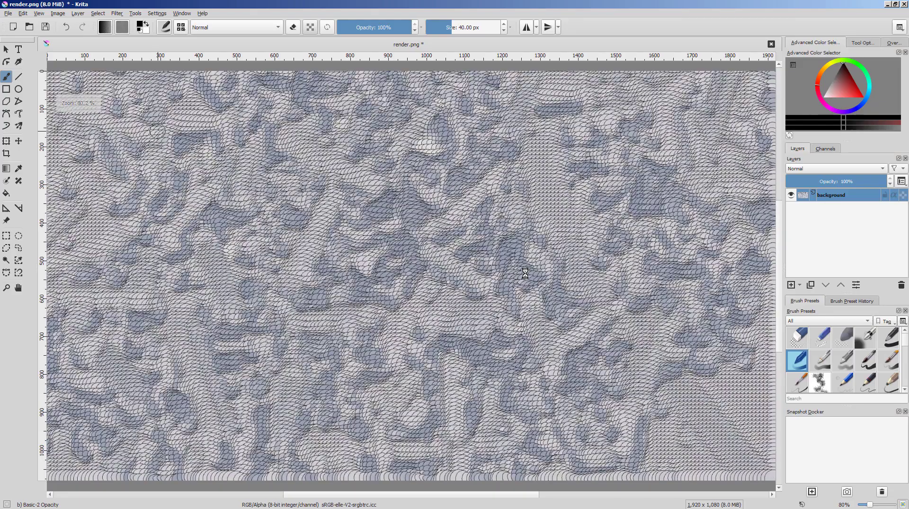
# - Examine the line pattern of the filtered render at several zoom levels and in a canvas-only view
pyautogui.press('-')
pyautogui.press('-')
pyautogui.press('-')
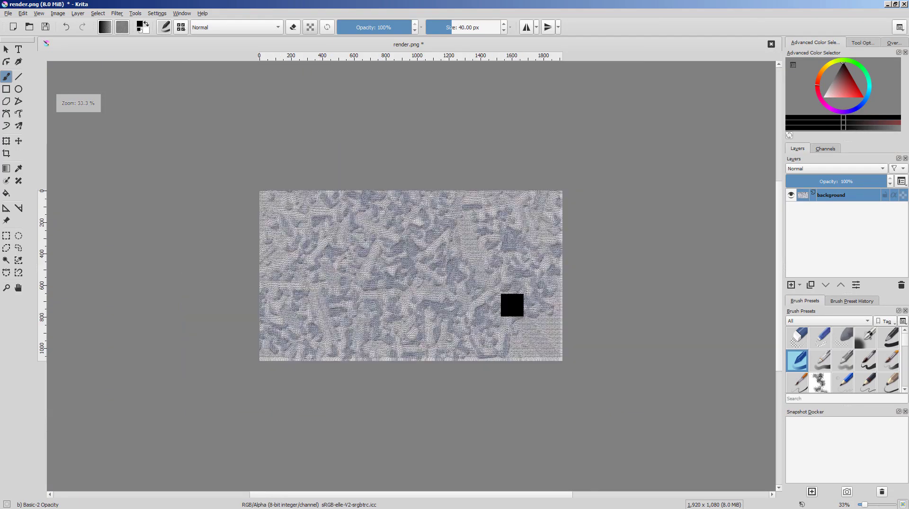
pyautogui.press('+')
pyautogui.press('+')
pyautogui.press('+')
pyautogui.press('+')
pyautogui.press('+')
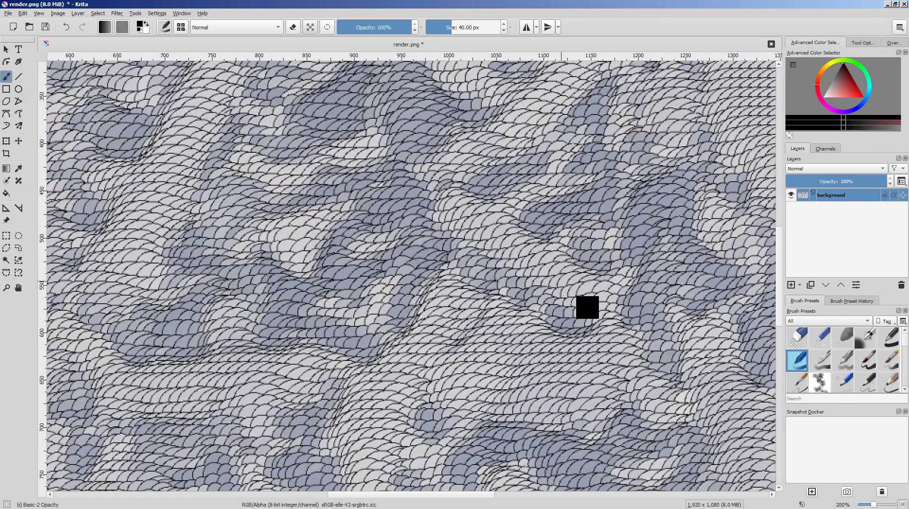
pyautogui.press('+')
pyautogui.press('-')
pyautogui.press('-')
pyautogui.press('-')
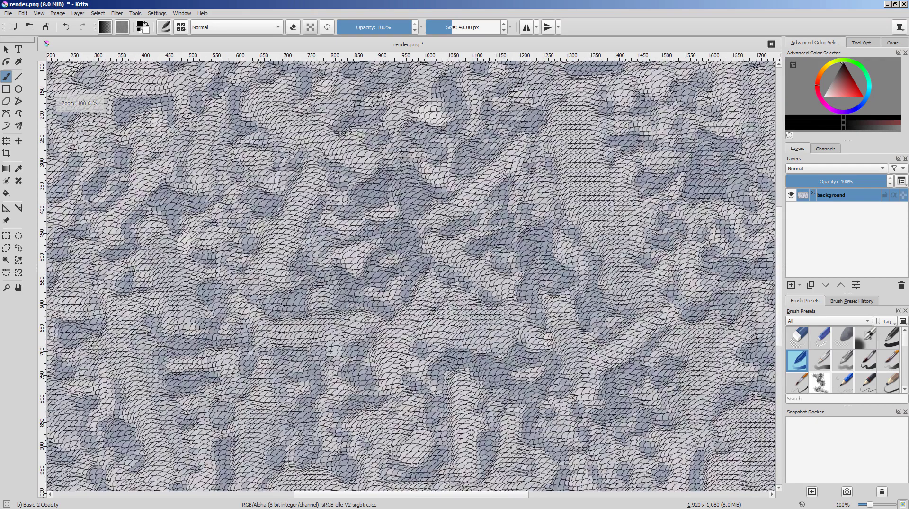
pyautogui.click(799, 342)
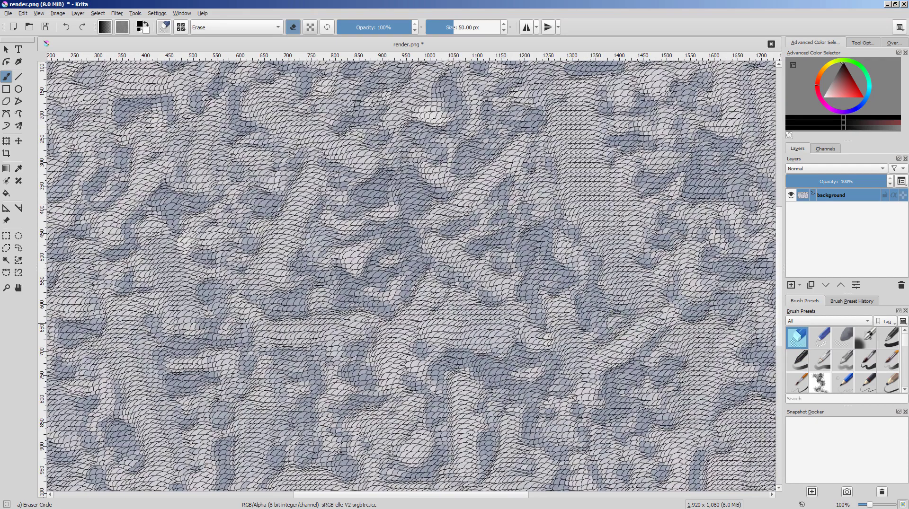
pyautogui.press('Tab')
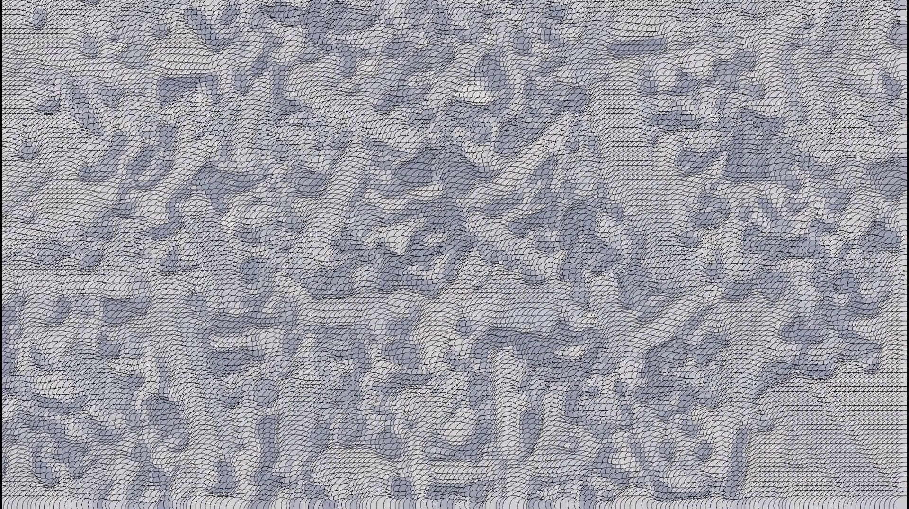